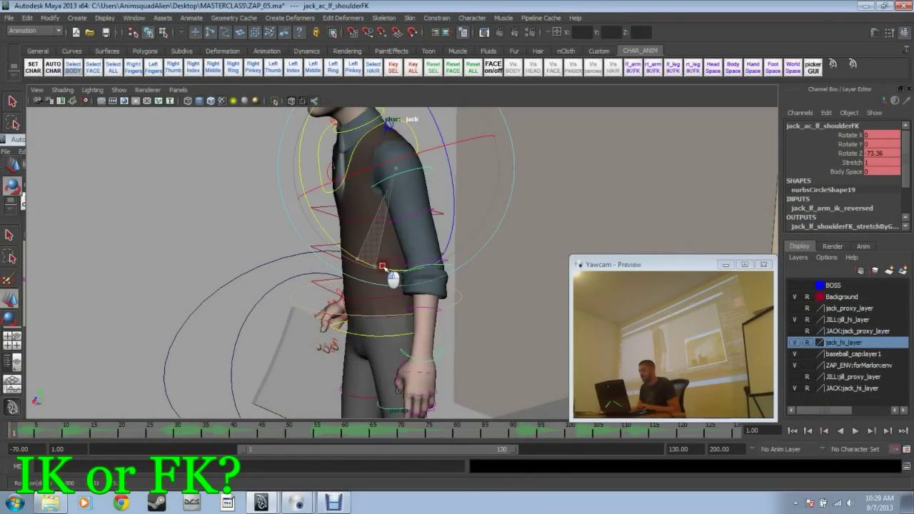
left_click_drag(388, 267, 448, 218, "alt")
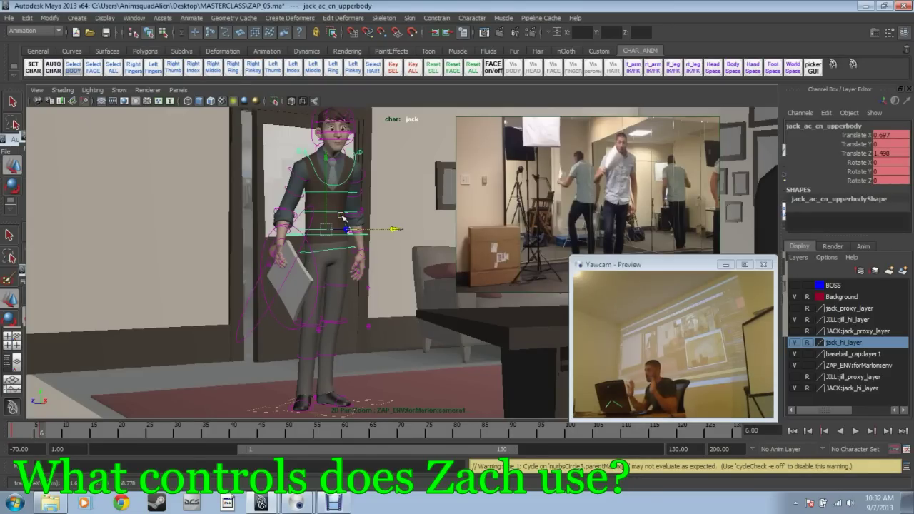
left_click(294, 194)
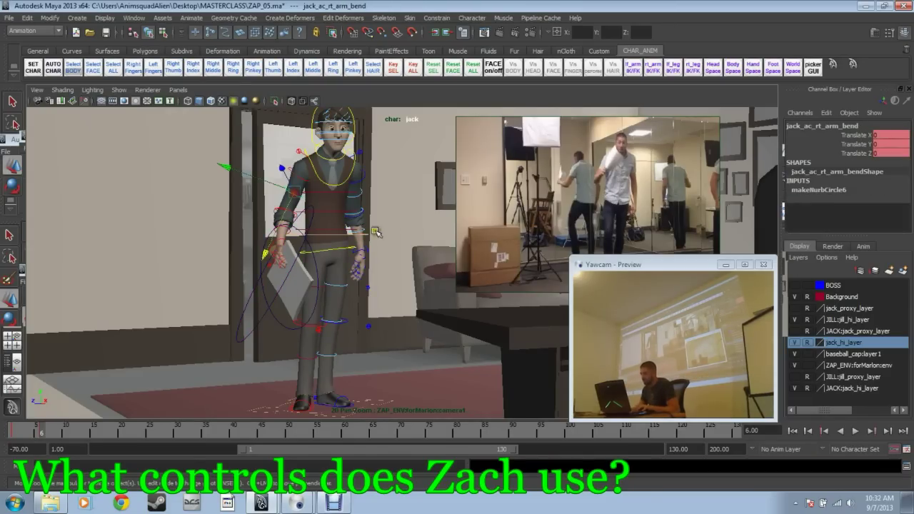
key("ctrl+z")
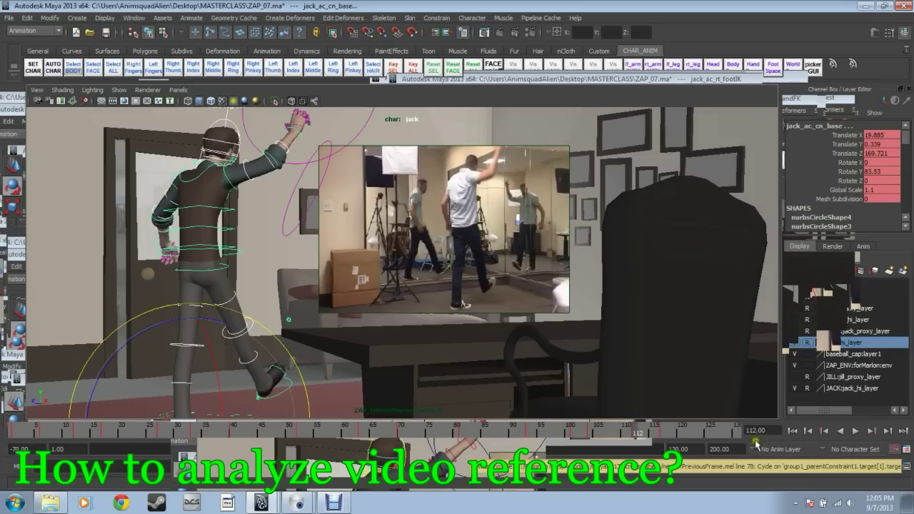
- Lower the last Translate Y key of the right foot IK control to about 0 at frame 117 in the Graph Editor
left_click(320, 348)
left_click(288, 388)
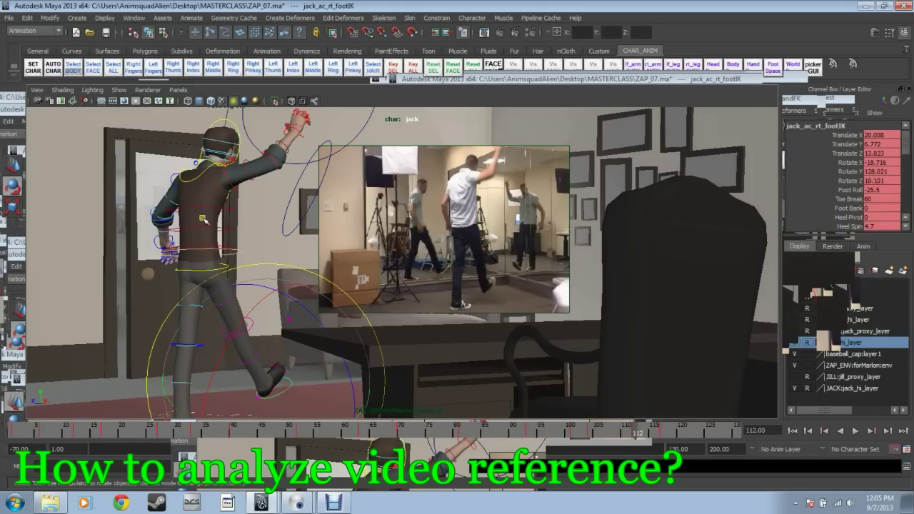
left_click(254, 137)
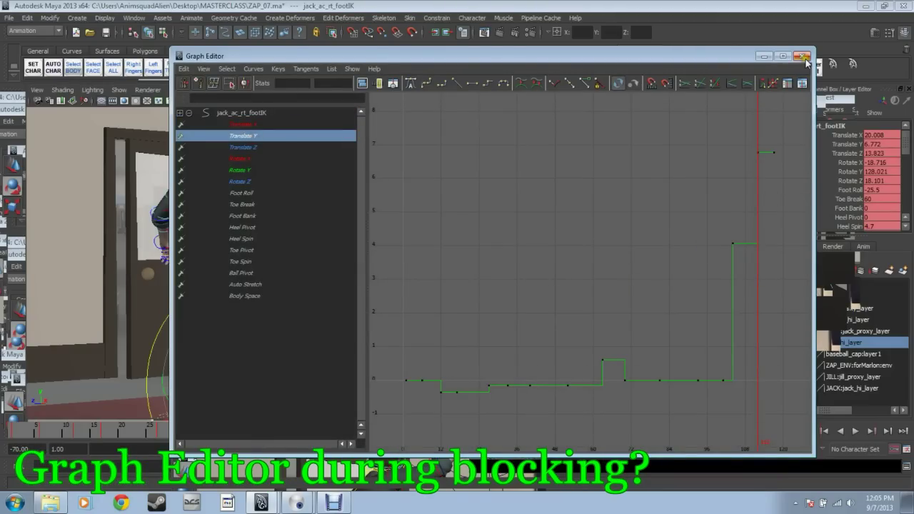
left_click_drag(757, 124, 790, 163)
key("w")
middle_click_drag(785, 159, 766, 341, "shift")
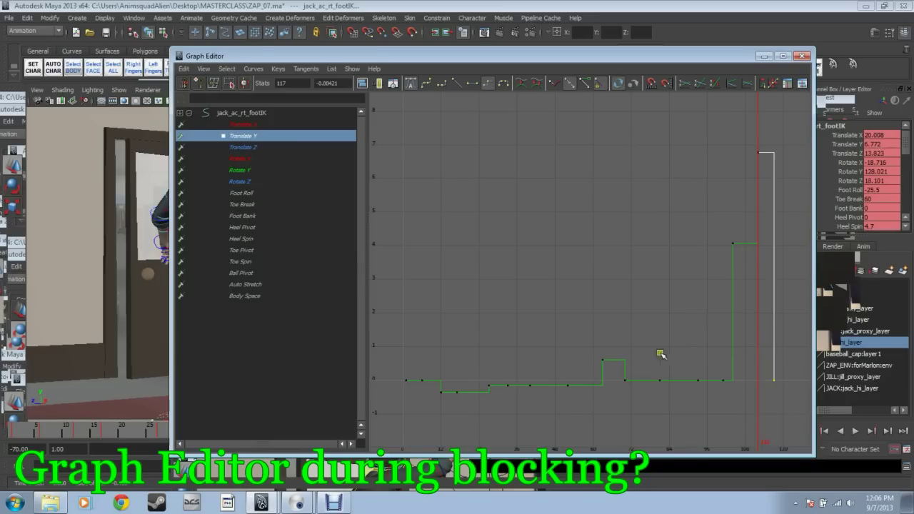
- Convert all keys of the right foot's Translate Y curve to linear tangents
left_click(678, 315)
left_click_drag(798, 319, 771, 315)
left_click(452, 80)
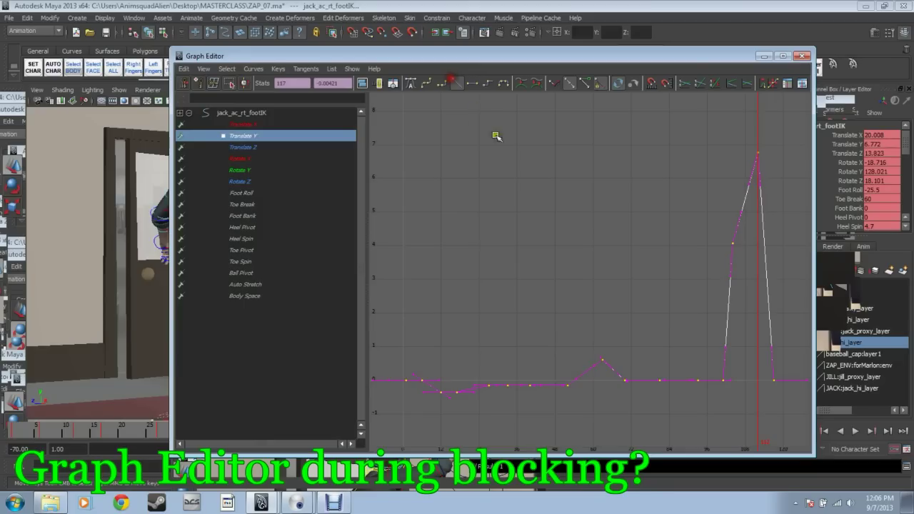
left_click(492, 140)
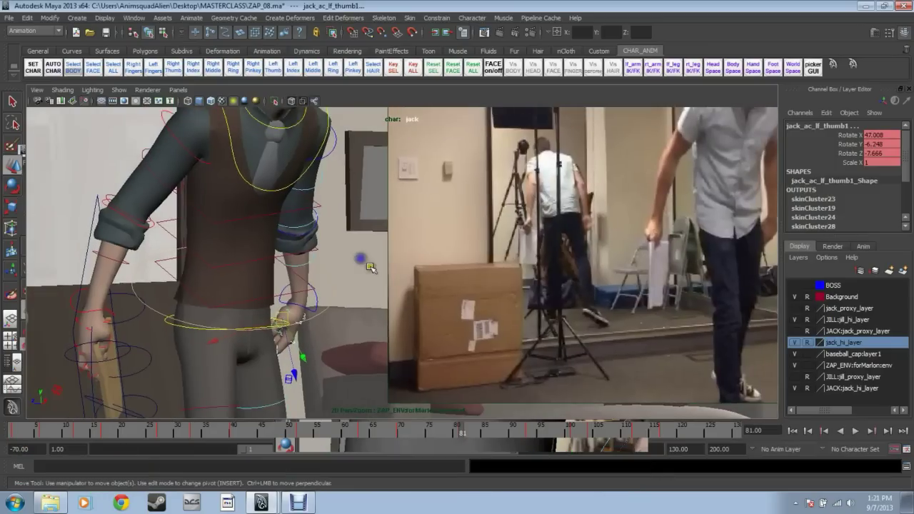
- Rotate the joints of the character's left index finger at frame 93 to reshape the relaxed hand pose
key(".")
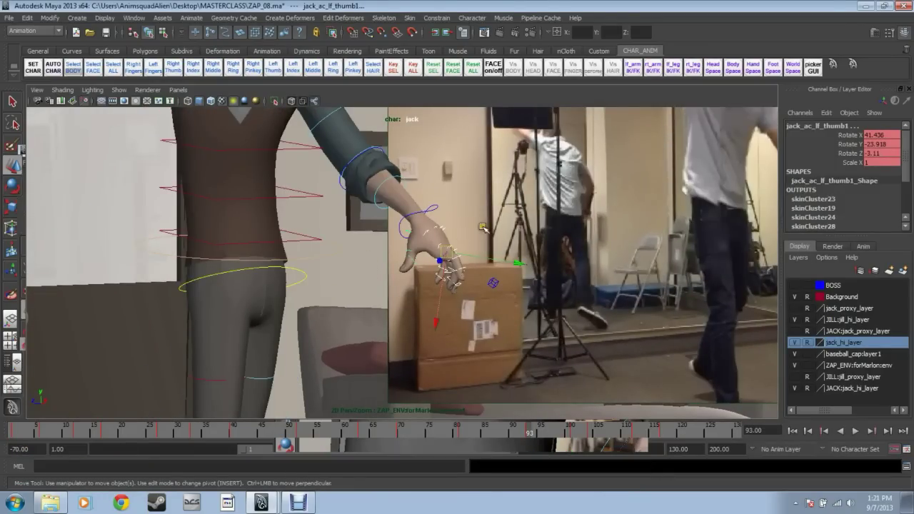
scroll(493, 277, "up", 5)
left_click(500, 273)
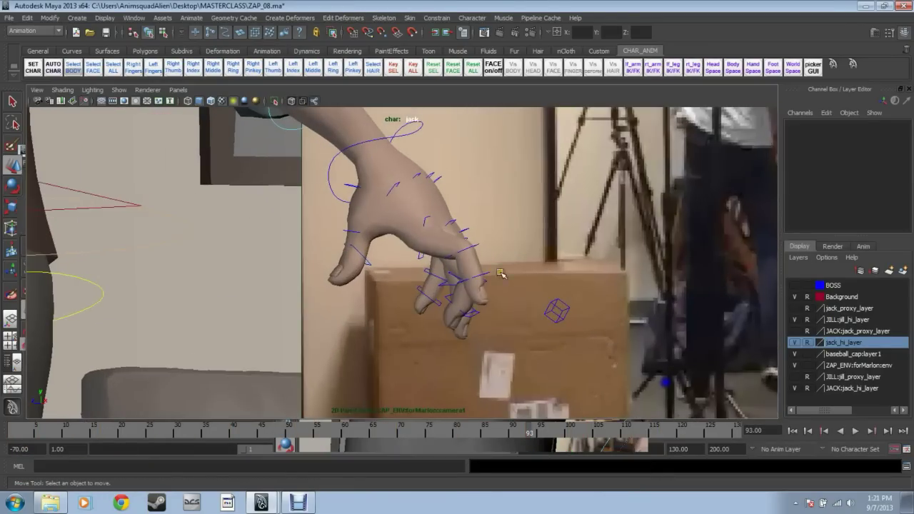
left_click(429, 220)
key("e")
left_click_drag(396, 188, 443, 178)
left_click(506, 178)
left_click(429, 207)
left_click_drag(457, 212, 490, 279)
left_click(496, 271)
left_click(569, 281)
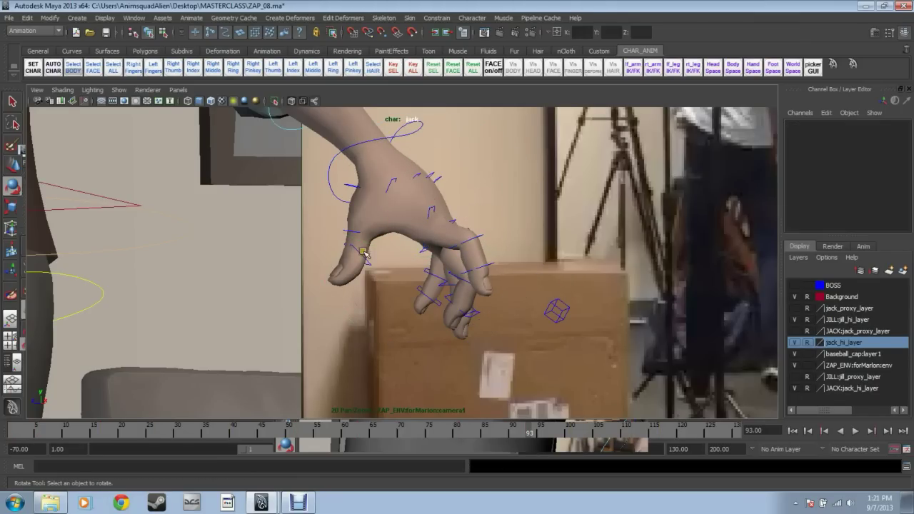
- Refine the left index finger's curl at frame 93 by rotating its base and second joint controls again
right_click_drag(510, 302, 278, 153)
middle_click_drag(433, 187, 350, 222)
right_click_drag(350, 222, 362, 270)
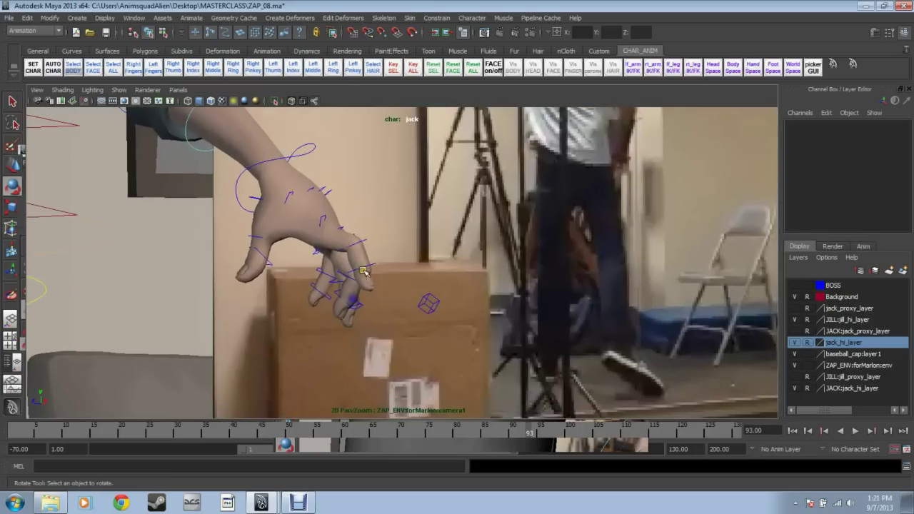
left_click(318, 223)
left_click_drag(395, 198, 412, 228)
left_click(488, 220)
left_click(351, 255)
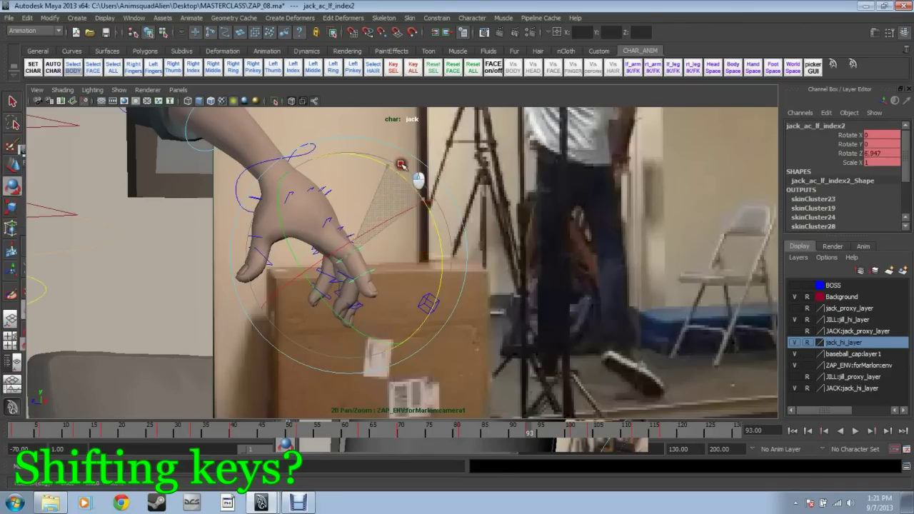
left_click(337, 260)
left_click(340, 222)
left_click_drag(401, 205, 398, 233)
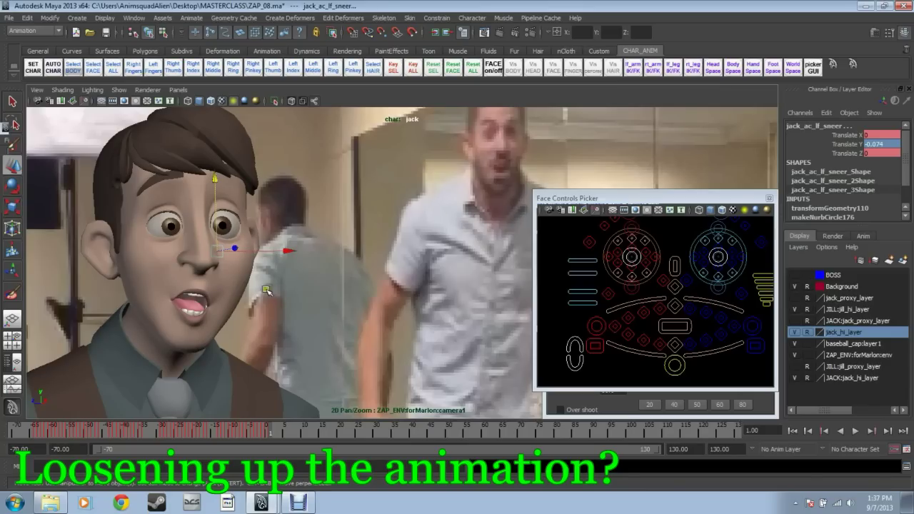
- Adjust the left eye's outer upper socket control and outer upper lid control at frame 1
right_click_drag(227, 272, 334, 255)
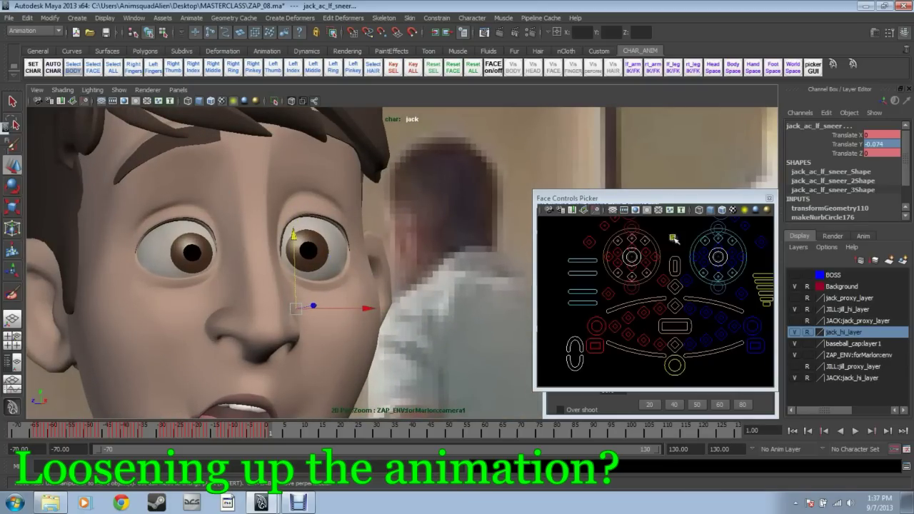
left_click(346, 137)
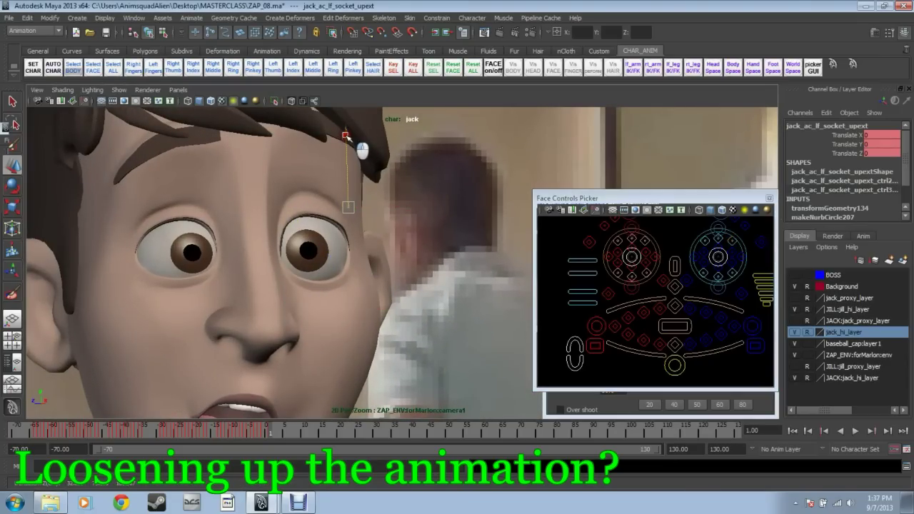
left_click(728, 253)
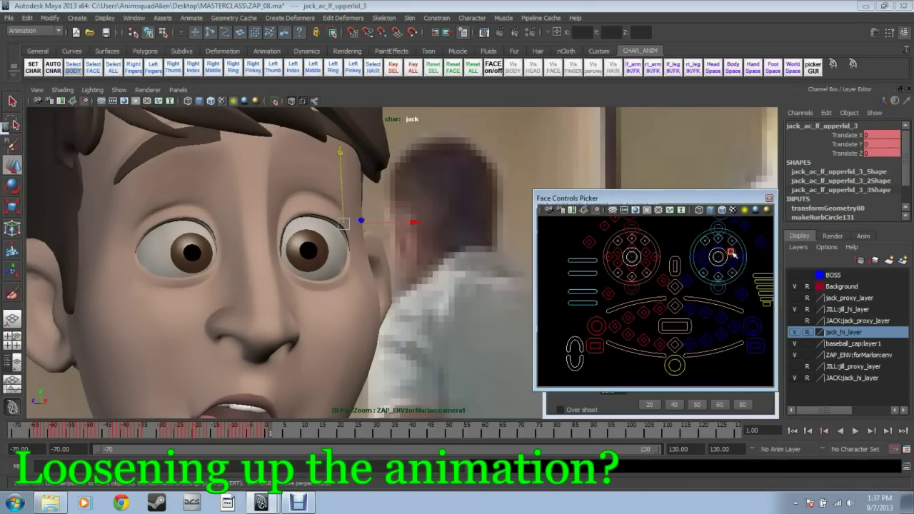
left_click_drag(344, 153, 346, 159)
- Raise the left eye's middle upper lid control to a Translate Y of about 0.144
left_click(727, 249)
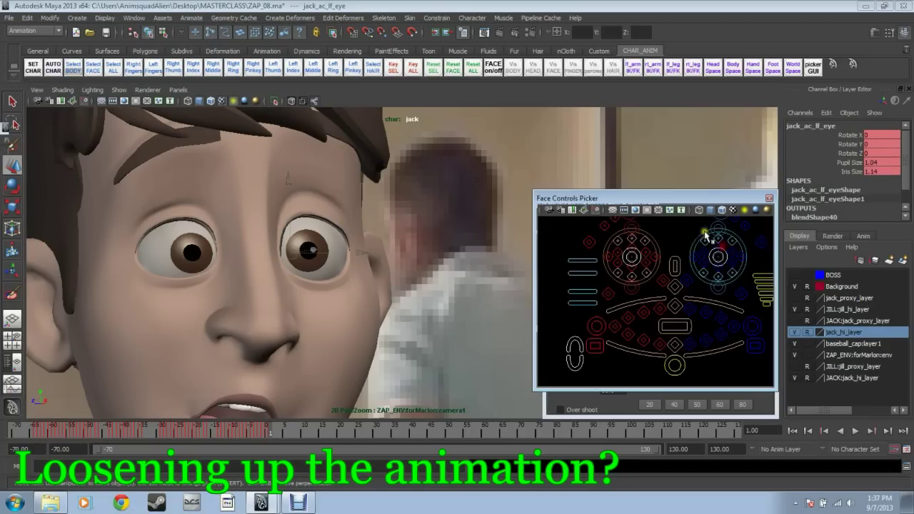
right_click_drag(690, 267, 741, 273, "alt")
middle_click_drag(741, 272, 649, 340, "alt")
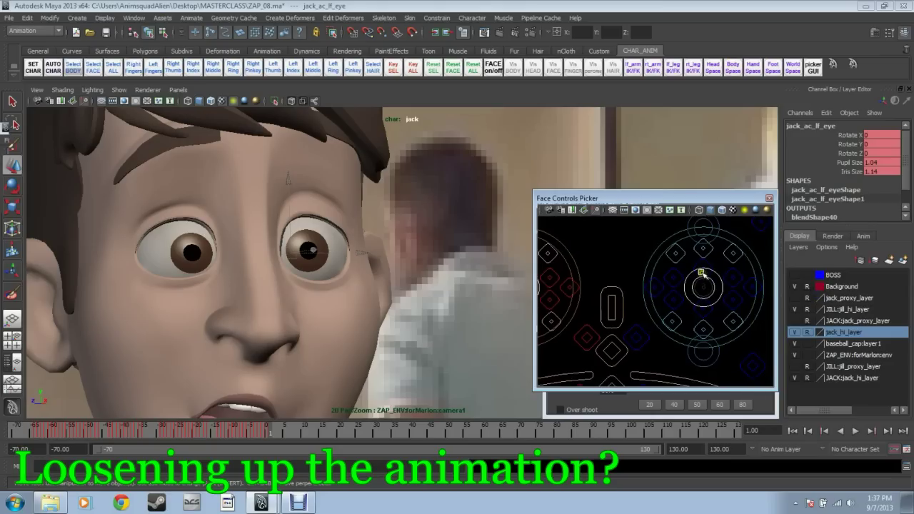
left_click(704, 263)
left_click_drag(318, 143, 316, 135)
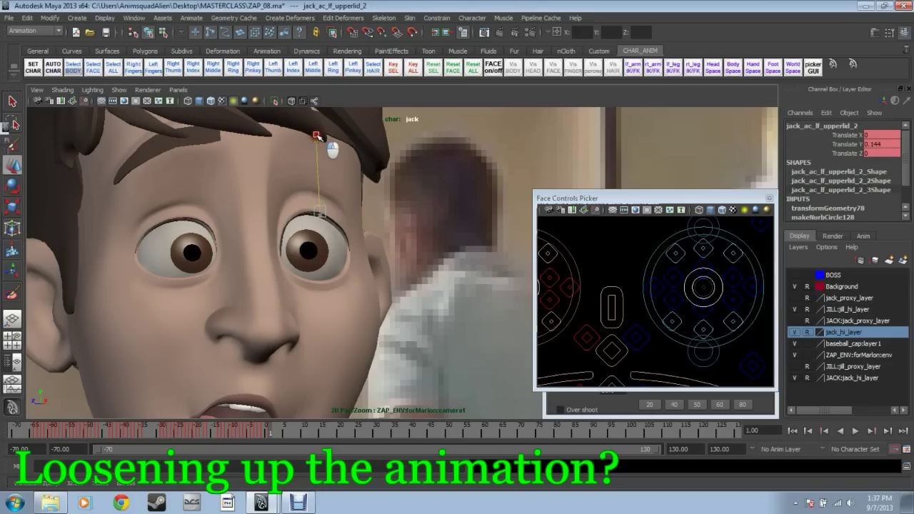
- Raise the left eye's outer lower lid control to about 0.102 in Translate Y and nudge the outer eye corner upward
left_click(733, 308)
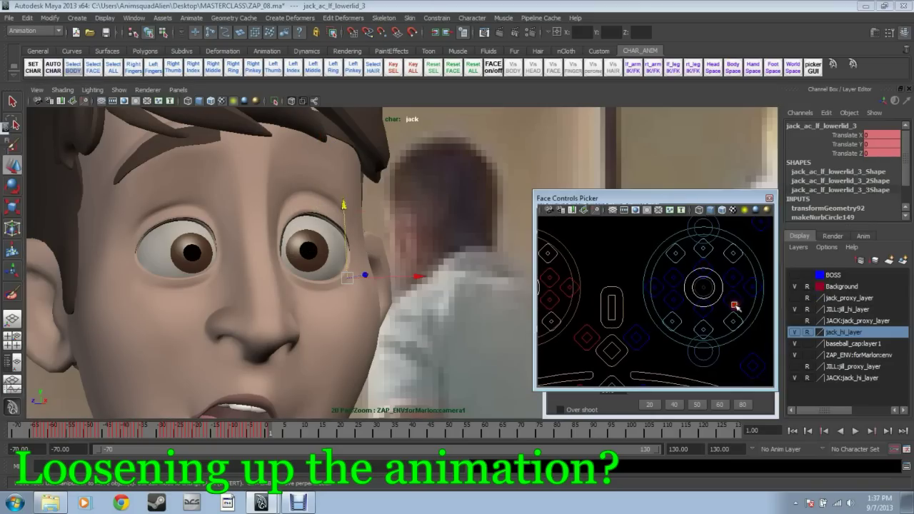
left_click(747, 286)
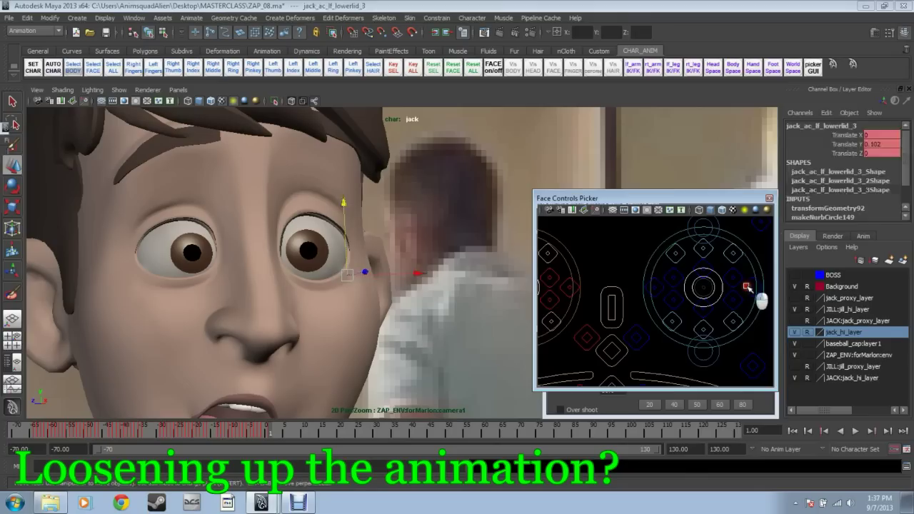
left_click(749, 288)
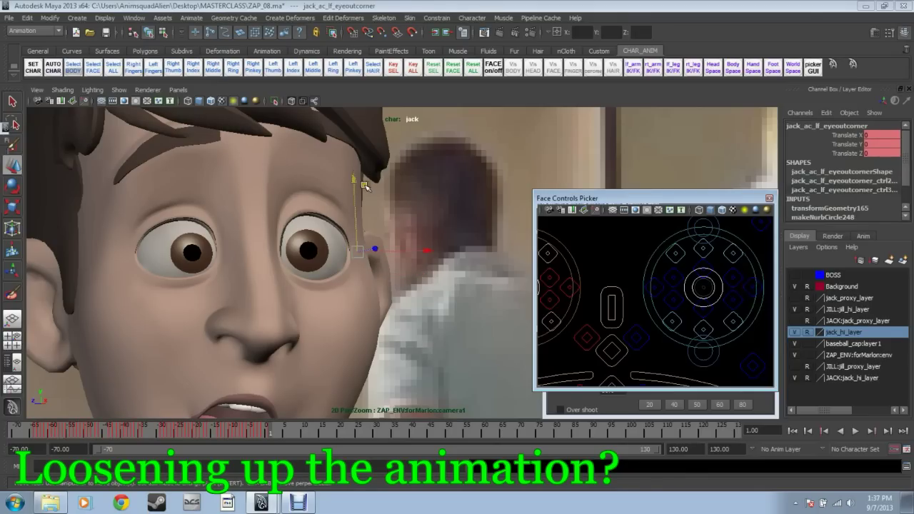
left_click_drag(353, 183, 351, 178)
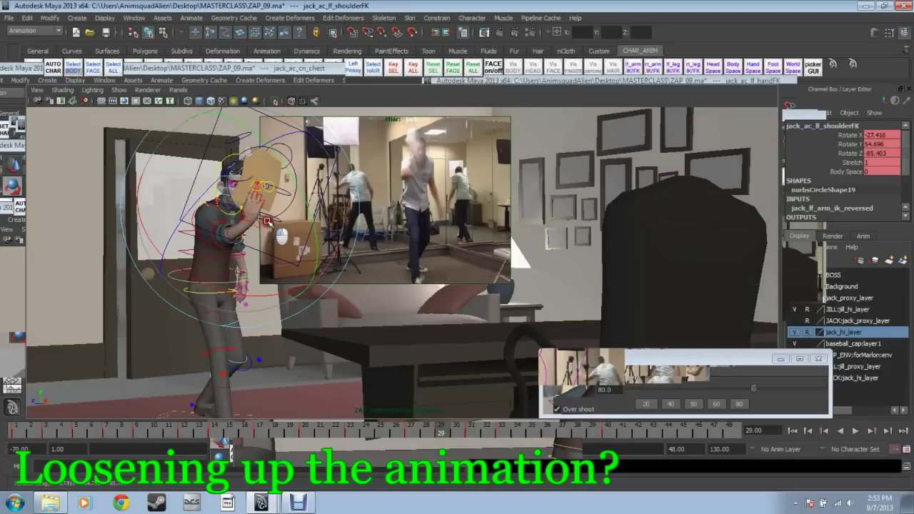
- Rotate the left hand FK control to about 3, -13, -10 at frame 29 in the camera view and key it
left_click(243, 271)
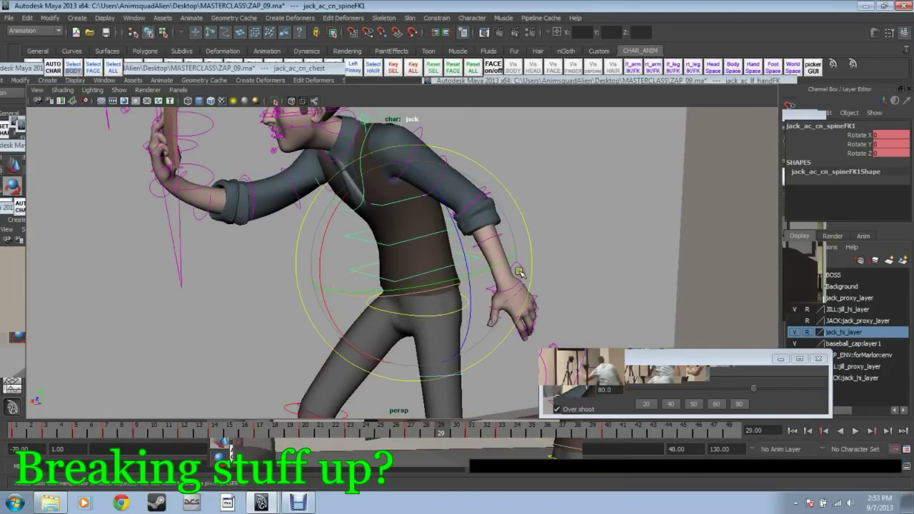
left_click(525, 282)
key("space")
key("space")
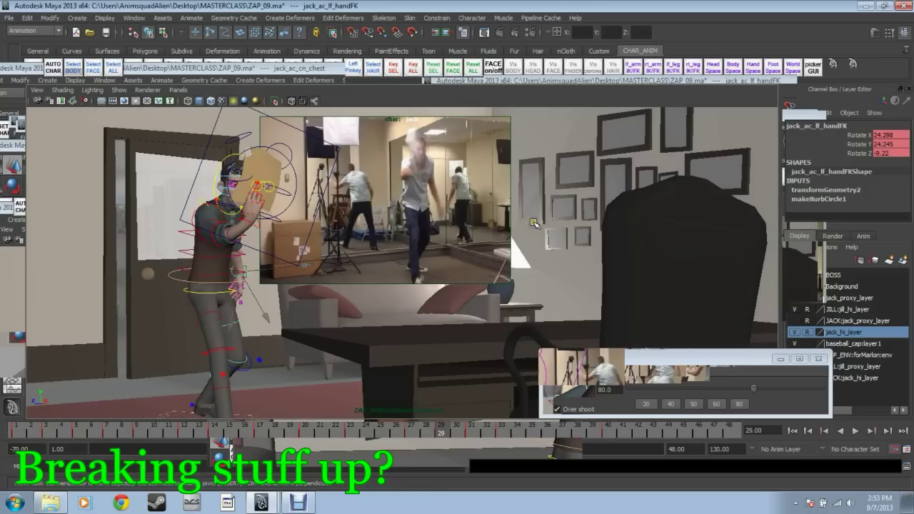
key("e")
left_click_drag(310, 312, 281, 238)
key("s")
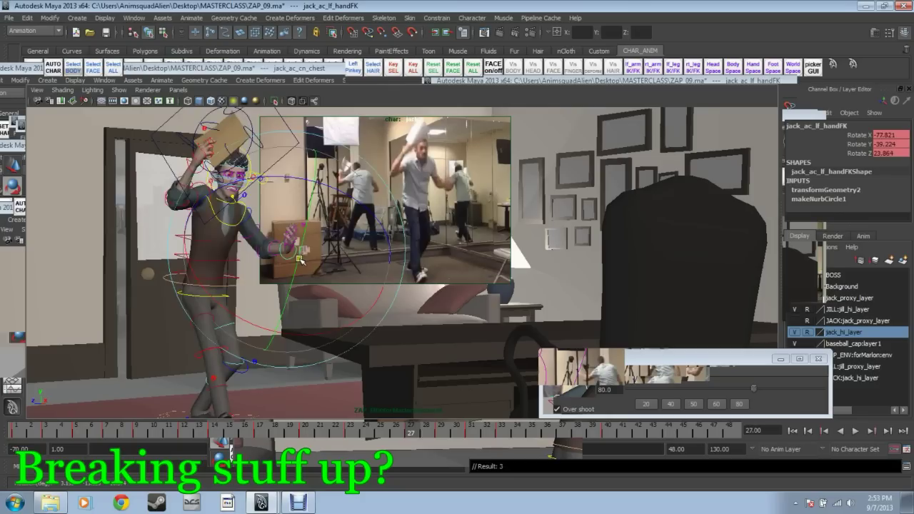
- Refine the left hand FK control's rotation at frame 29 and advance to the next key
key(".")
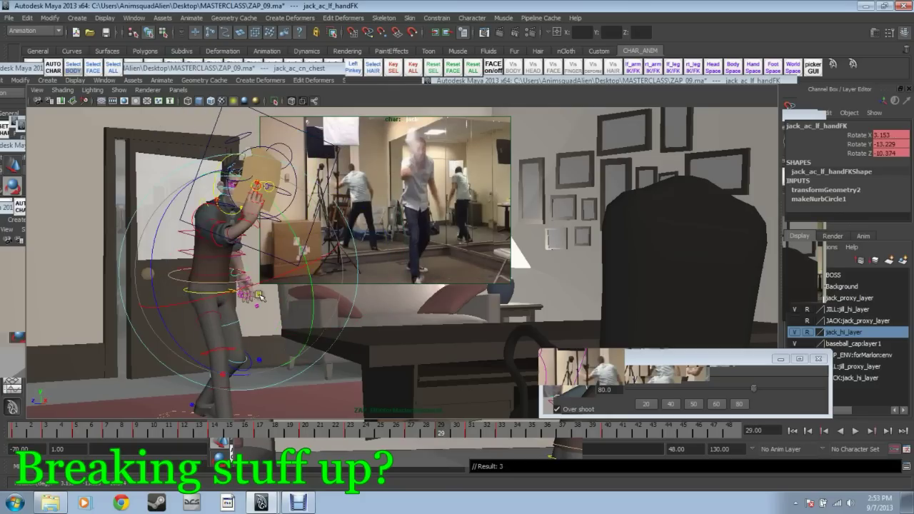
left_click_drag(247, 269, 279, 278)
key(".")
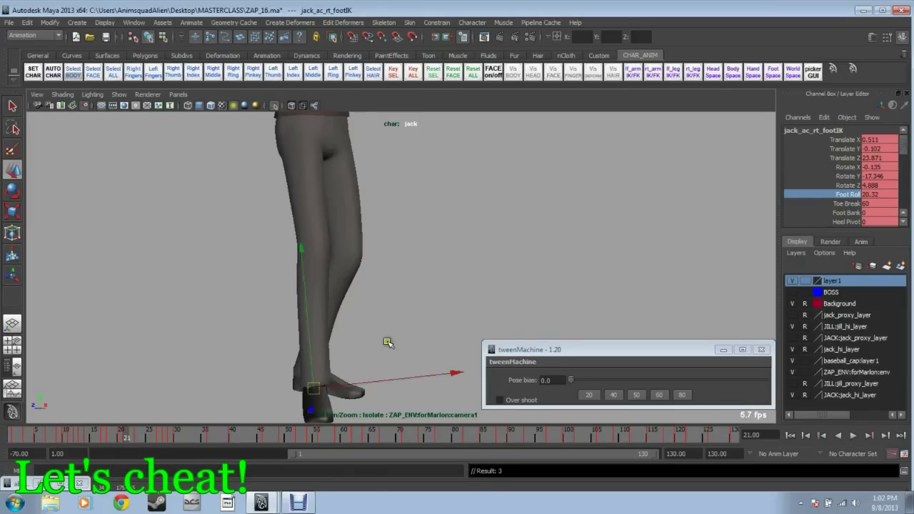
- Undo the last right foot change and select the right knee IK control in the perspective view
key("ctrl+z")
key("space")
key("space")
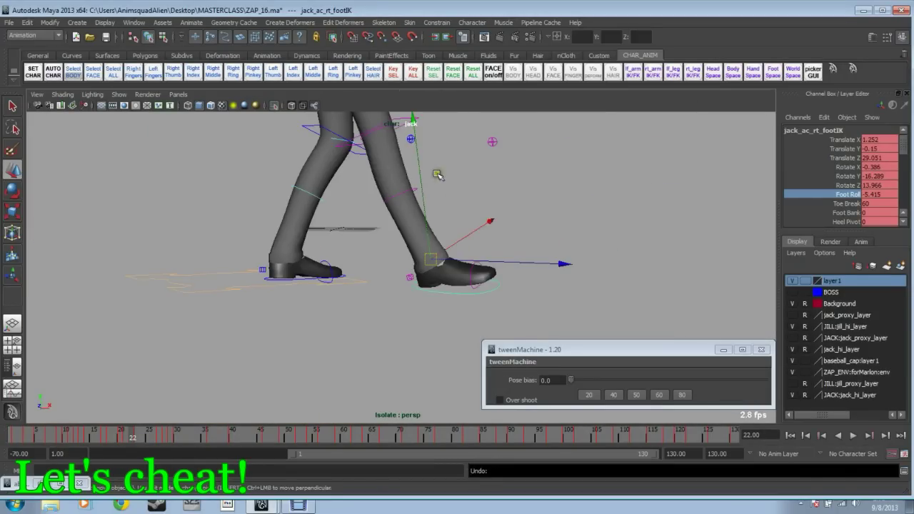
left_click(419, 117)
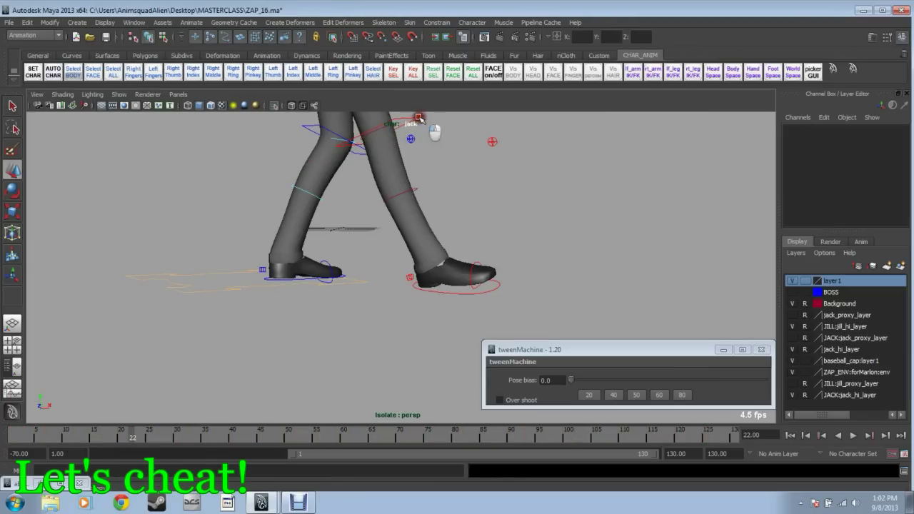
middle_click_drag(434, 160, 448, 198, "alt")
left_click(429, 167)
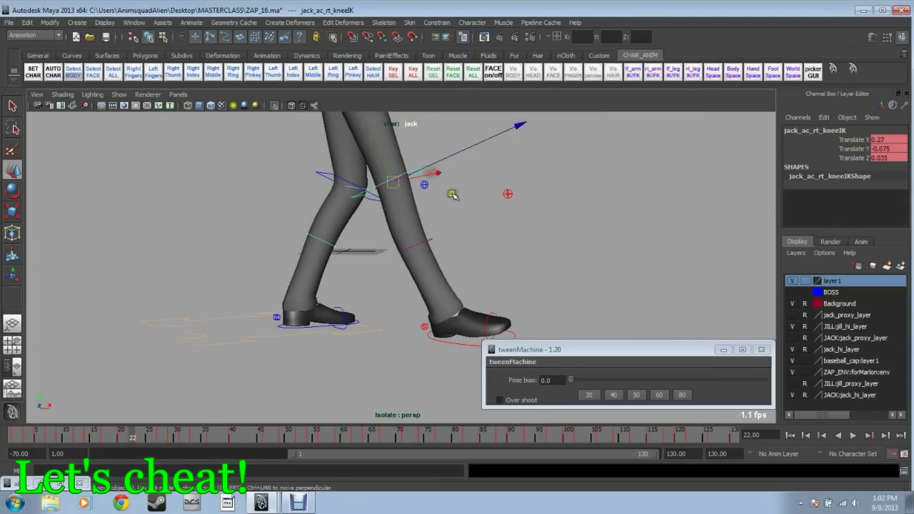
- Move the right knee IK control at frame 22 to about 0.759, 0.71, 0.529 in the camera view, comparing neighbouring frames
key("space")
key("space")
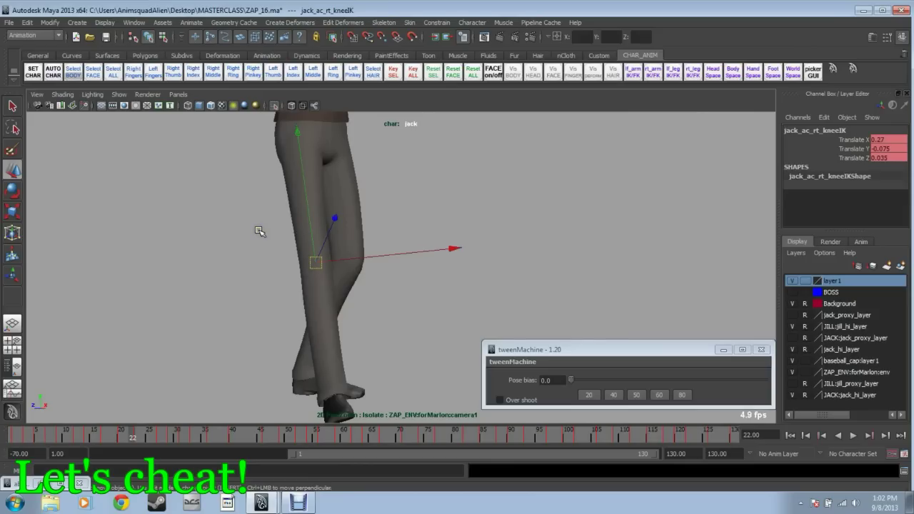
key("alt+comma")
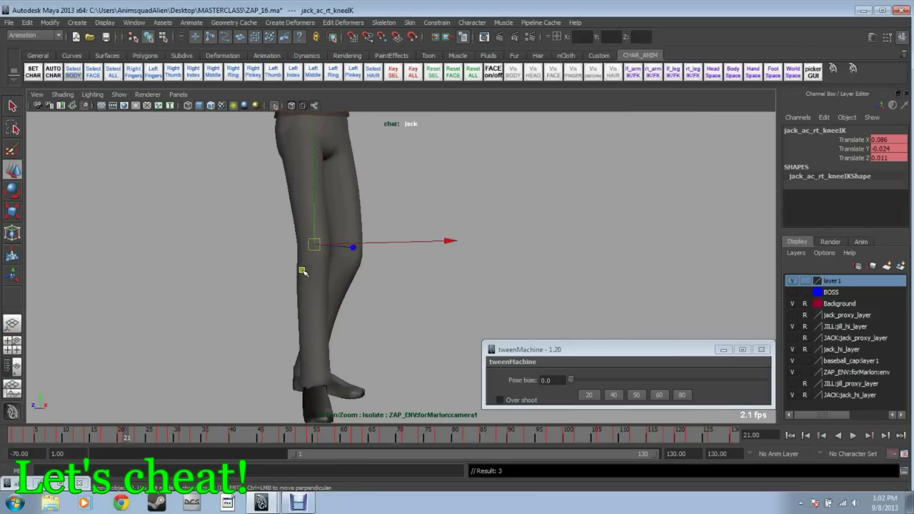
key("alt+period")
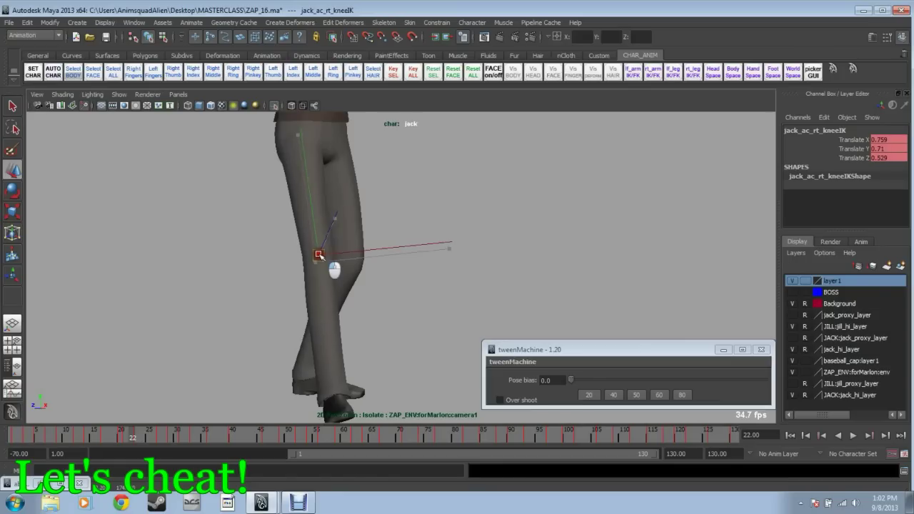
key("alt+comma")
key("alt+period")
left_click_drag(317, 255, 319, 254)
key("alt+comma")
key("alt+comma")
key("alt+period")
key("alt+period")
key("alt+period")
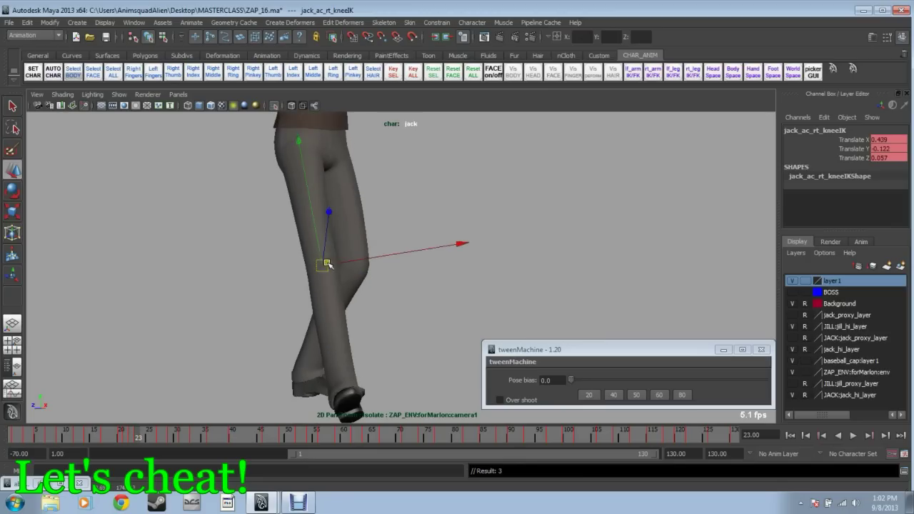
- Nudge the right knee IK control again around frames 22 and 23 and check the leg motion frame by frame
key("alt+comma")
left_click_drag(325, 255, 328, 265)
key("alt+comma")
key("alt+period")
key("alt+period")
key("alt+comma")
key("alt+period")
key("alt+period")
key("alt+period")
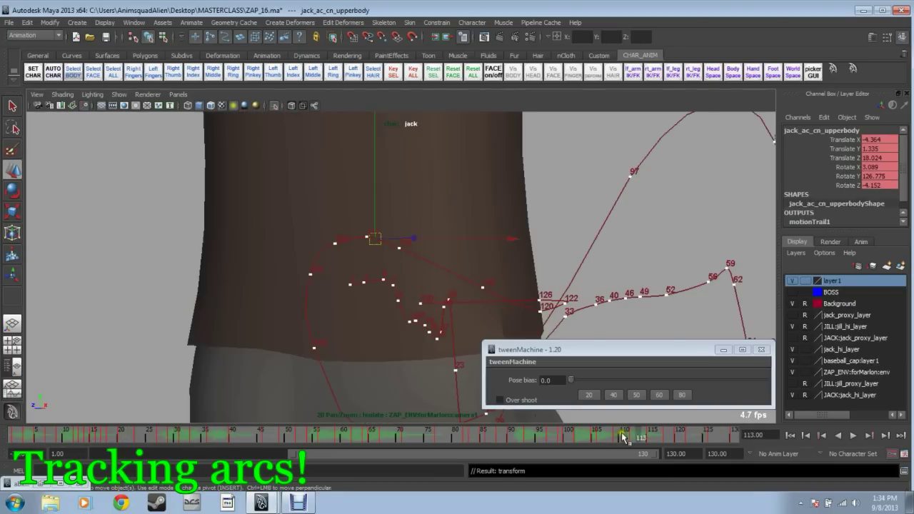
- Raise the upper body control at frame 112 to about -4.908, 1.318, 18.675 to smooth its motion trail
right_click(646, 438)
left_click(666, 323)
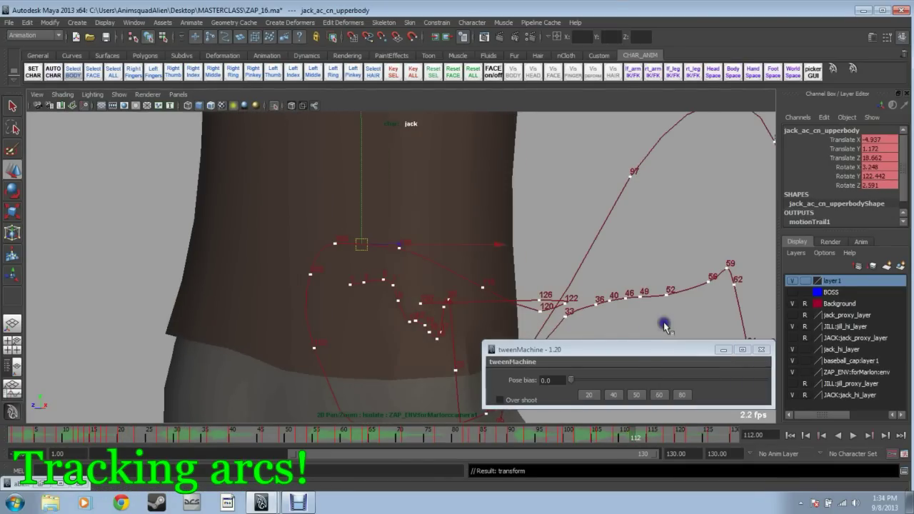
left_click_drag(362, 240, 363, 238)
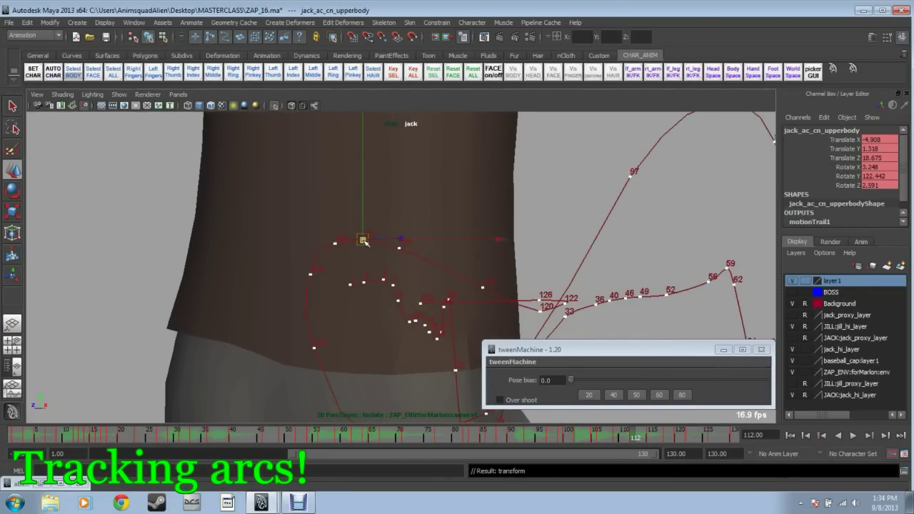
key("comma")
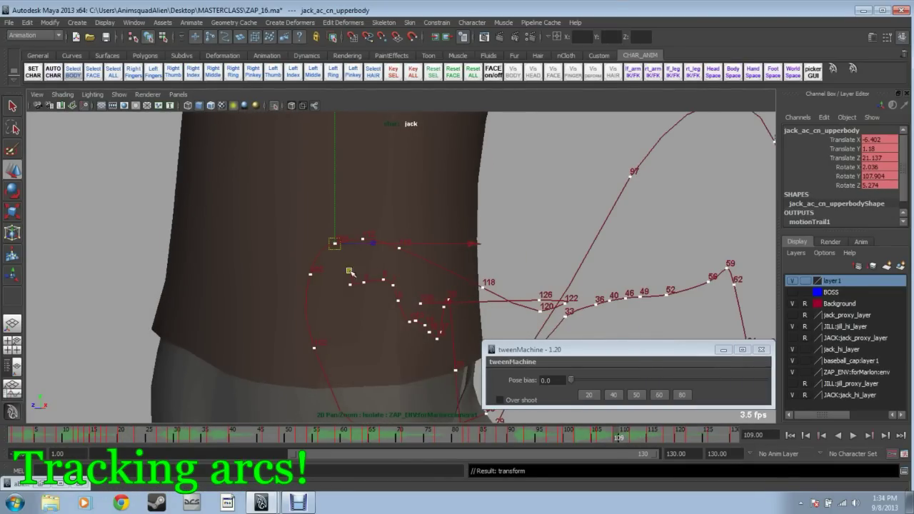
- Adjust the tangents of the upper body control's Translate Z keys at frames 102 and 105 in the Graph Editor
key("shift+g")
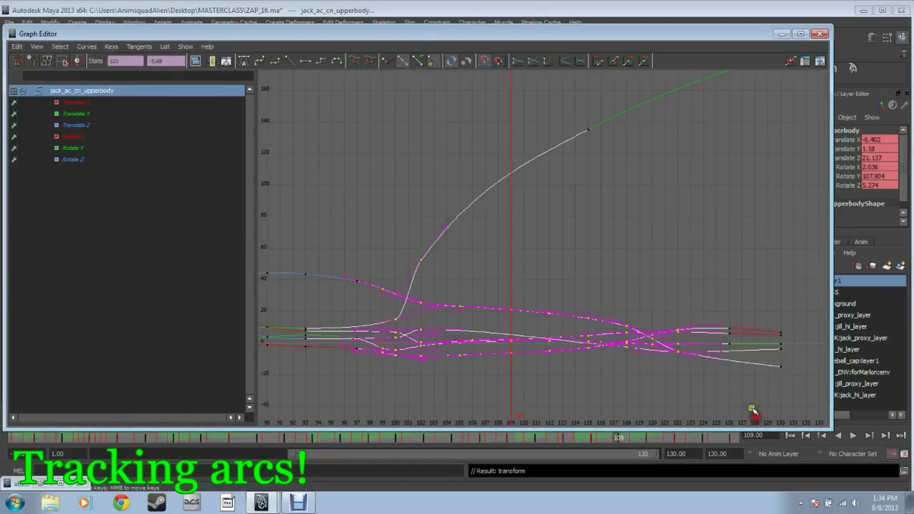
left_click(690, 304)
left_click(88, 126)
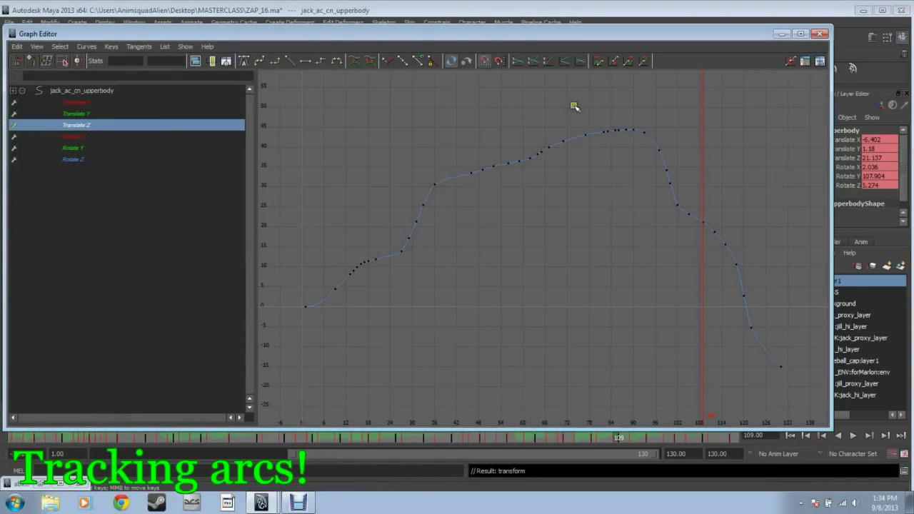
left_click_drag(667, 177, 734, 284)
key("f")
left_click(670, 181)
right_click_drag(548, 314, 498, 271, "alt")
middle_click_drag(532, 282, 575, 289, "alt")
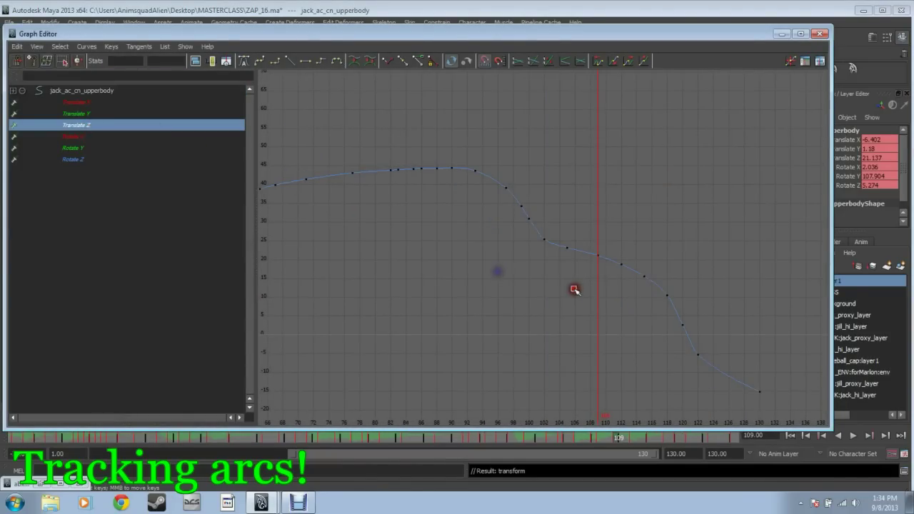
left_click_drag(563, 228, 575, 265)
right_click_drag(542, 216, 563, 250, "alt")
left_click_drag(527, 235, 571, 278)
middle_click_drag(571, 278, 569, 275)
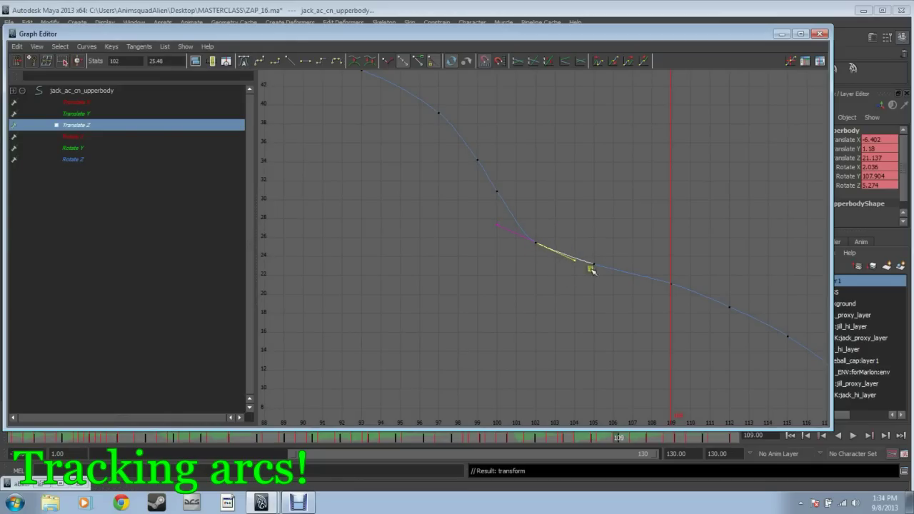
left_click_drag(600, 267, 579, 247)
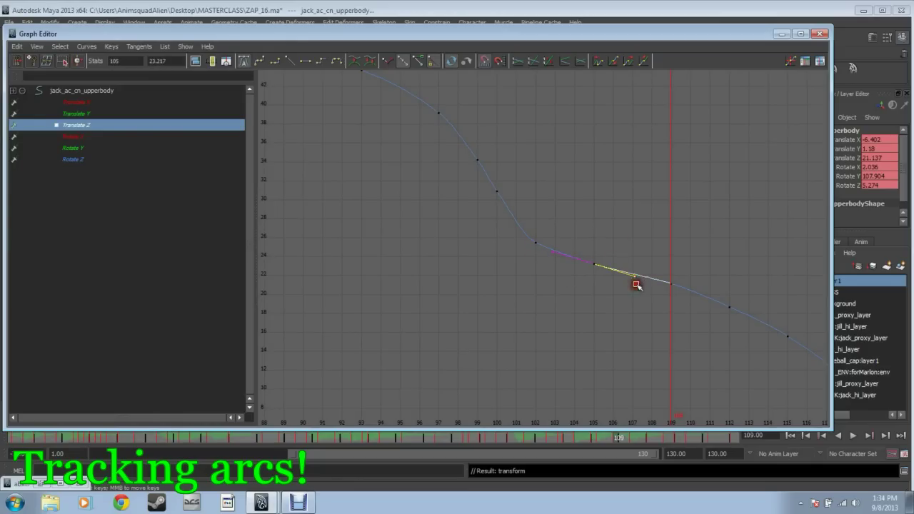
left_click(657, 254)
- Refine the upper body control's Translate X curve at the frame 105 key and close the Graph Editor
left_click(93, 102)
left_click_drag(668, 237, 741, 371)
key("f")
left_click(694, 363)
middle_click_drag(432, 339, 521, 302, "alt")
right_click_drag(522, 301, 517, 292, "alt")
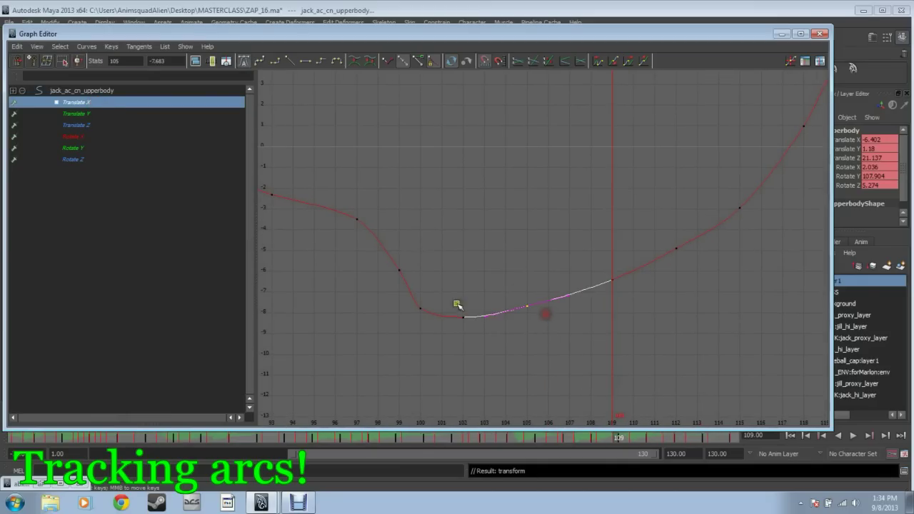
left_click(821, 33)
left_click(518, 191)
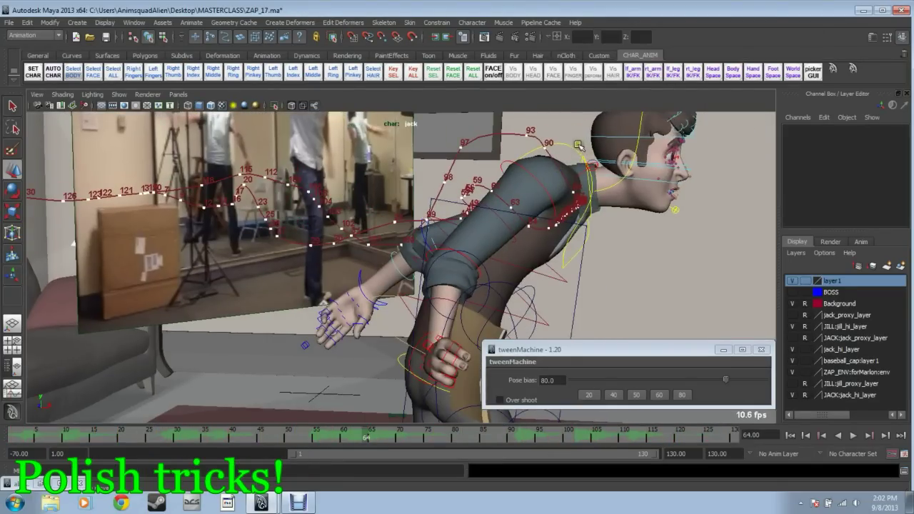
- Select the chest control and scrub the torso motion up to frame 63 in the isolated camera view
left_click(578, 145)
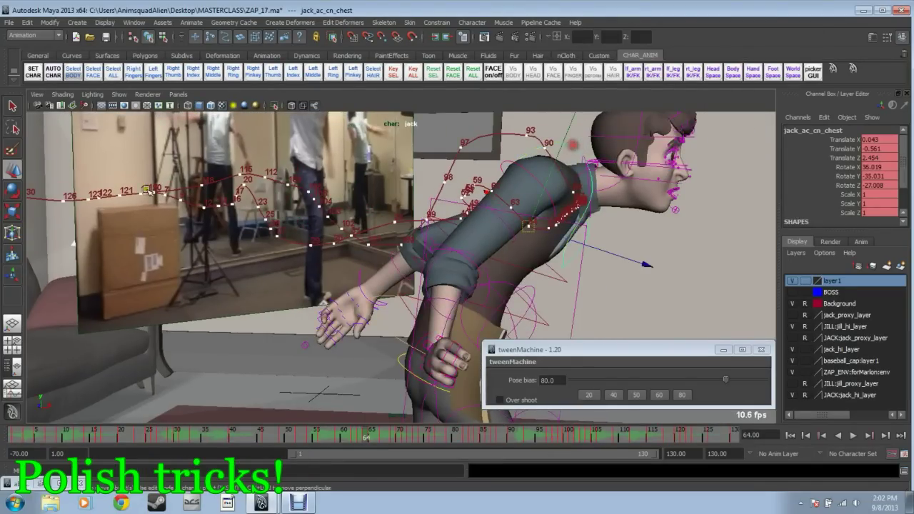
key("space")
key("space")
left_click(296, 434)
left_click_drag(297, 437, 361, 441)
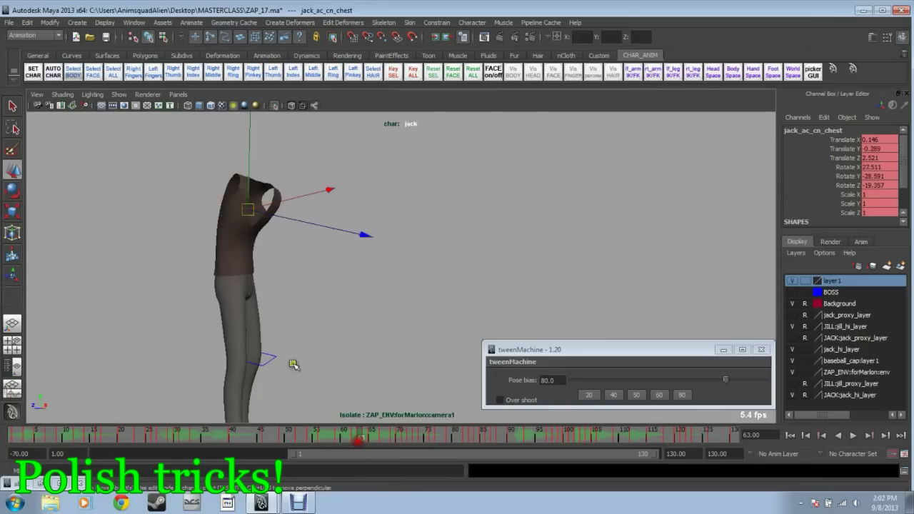
- Examine the chest control's rotation up close with the Rotate tool, stepping back frame by frame from frame 63
key("e")
key("backslash")
right_click_drag(255, 307, 392, 351)
right_click_drag(441, 329, 104, 76)
middle_click_drag(455, 207, 351, 178)
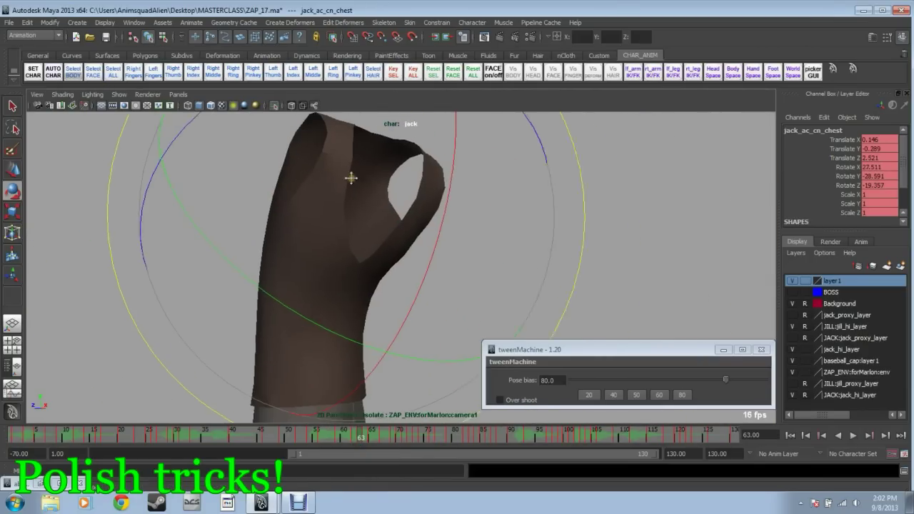
key("alt+comma")
key("alt+comma")
key("alt+comma")
key("alt+comma")
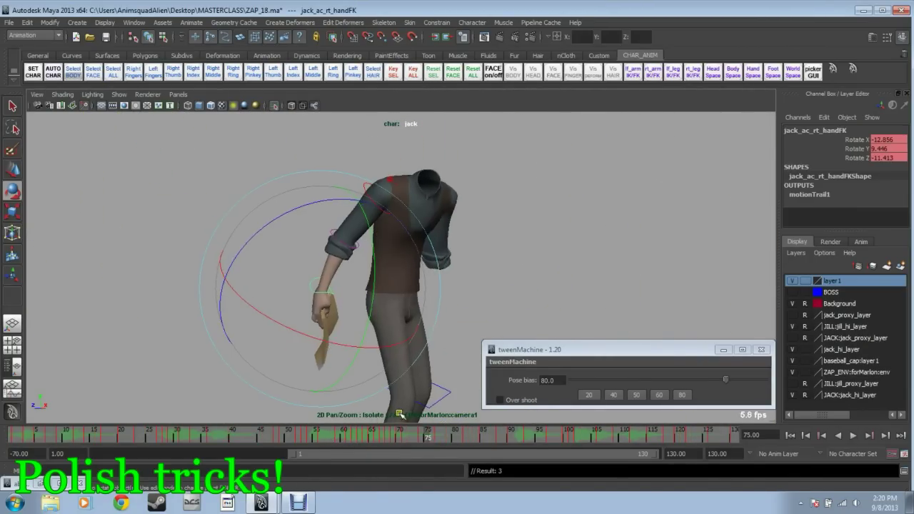
- Scrub and play back the right hand's envelope swing to review the hand FK control's motion
left_click_drag(405, 433, 259, 431)
left_click(857, 437)
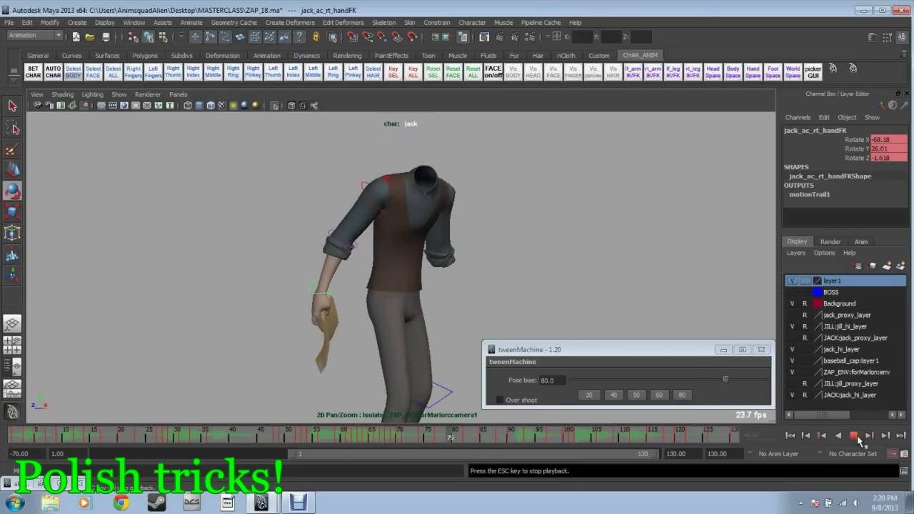
left_click(351, 435)
left_click(337, 435)
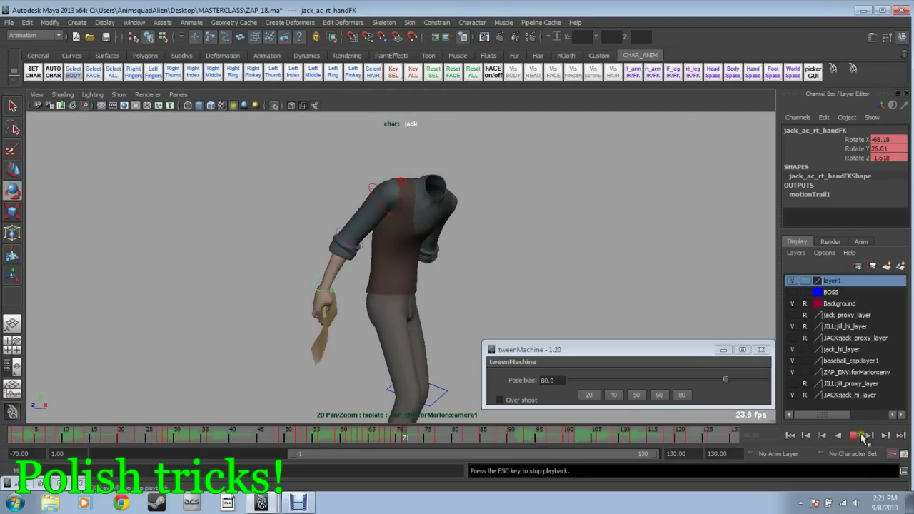
key("Escape")
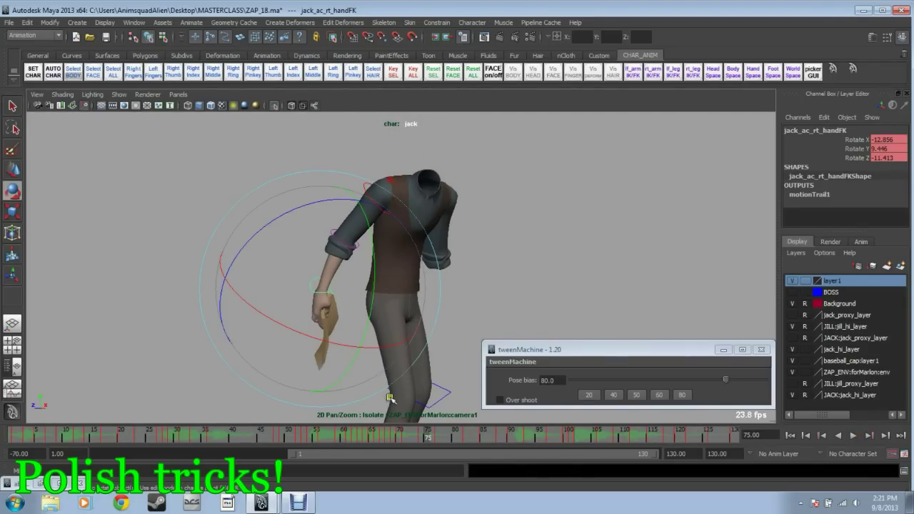
- Step back and forth through the frames around frame 64 to examine the right hand's rotation
mouse_move(352, 436)
left_mouse_down()
mouse_move(338, 437)
mouse_move(360, 439)
left_mouse_up()
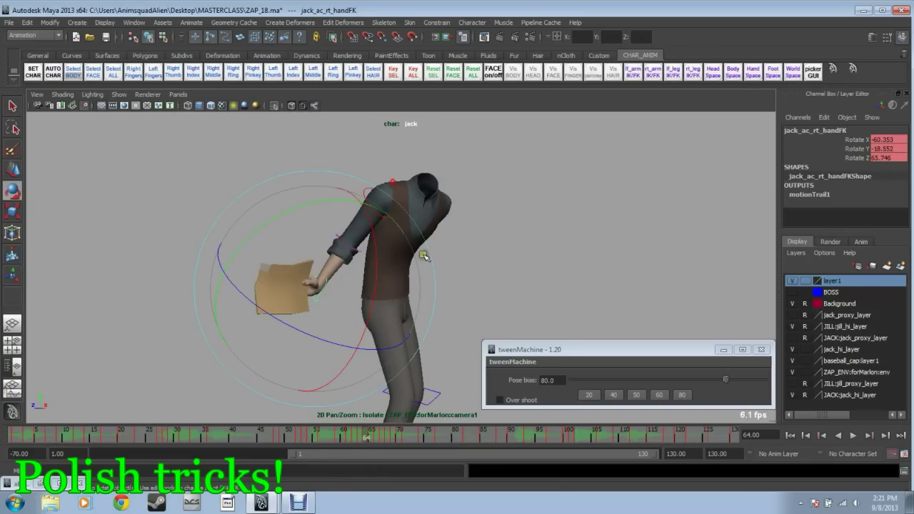
key("alt+period")
key("alt+period")
key("alt+comma")
key("alt+comma")
key("alt+period")
key("alt+period")
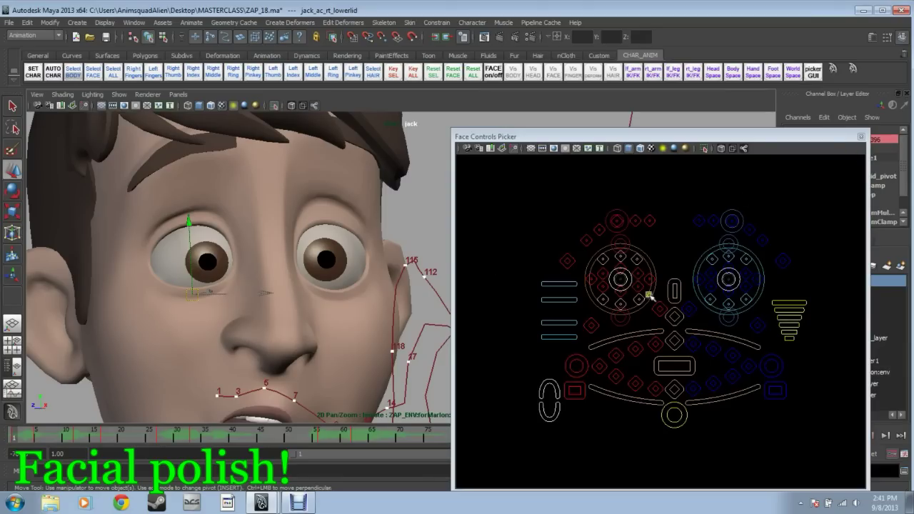
- Close the face controls picker, move the look-at control to about -7.791, 2.42, -3.715 at frame 1, and key it
left_click(861, 135)
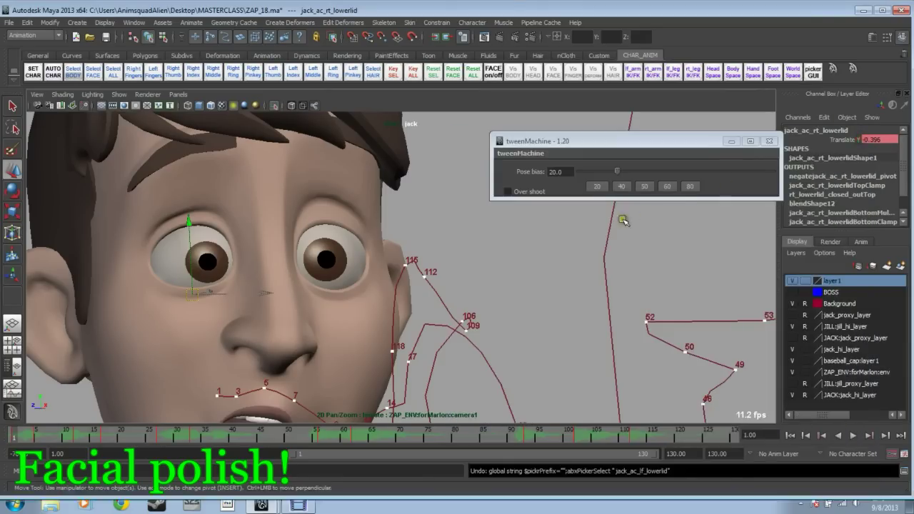
key("space")
key("space")
middle_click_drag(207, 243, 464, 213, "alt")
scroll(450, 218, "up", 1)
left_click(430, 215)
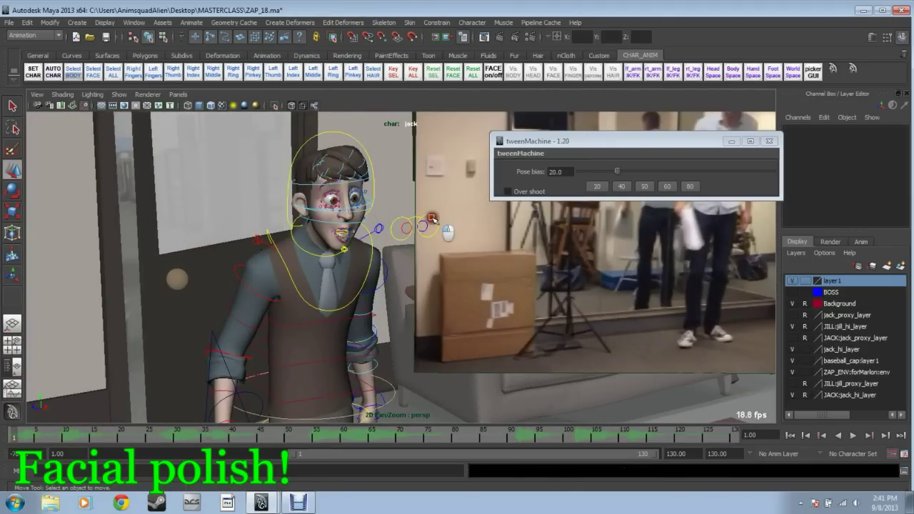
key("space")
key("space")
middle_click_drag(261, 224, 177, 204)
left_click_drag(176, 205, 192, 204)
key("s")
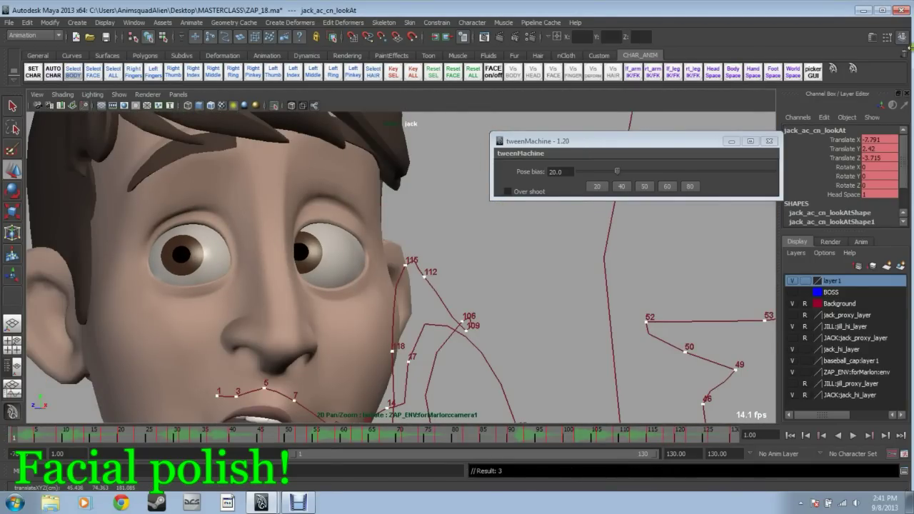
- Reopen the face controls picker and select the right eye socket's upper inner control
left_click(813, 71)
left_click(637, 257)
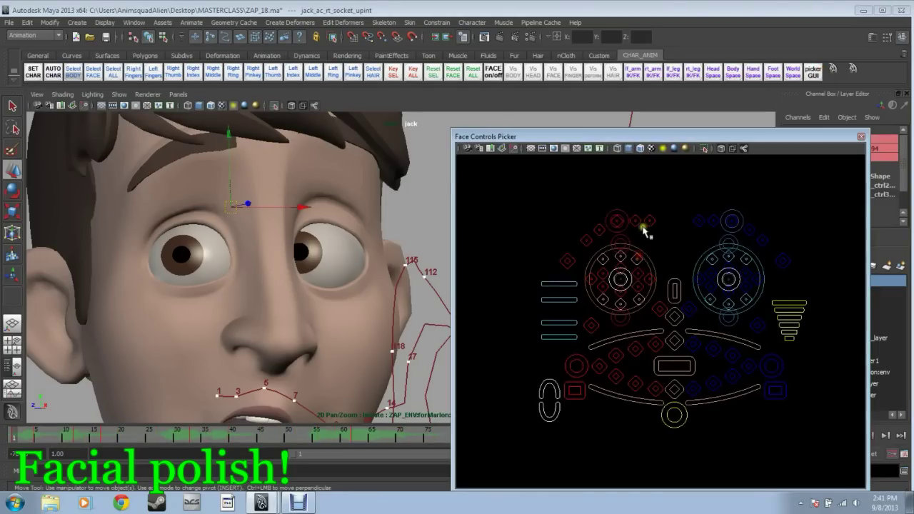
left_click(833, 69)
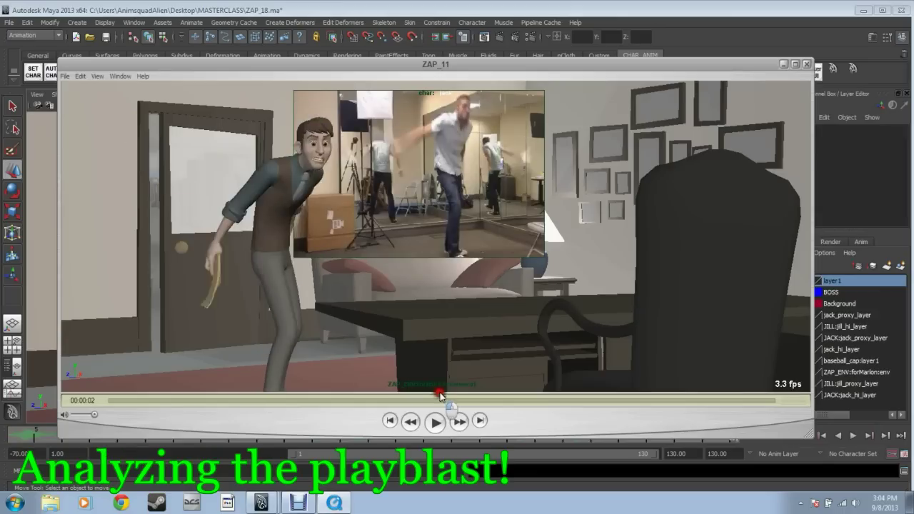
- Scrub through the ZAP_11 playblast to compare the character's envelope swing and poses with the video reference
left_click_drag(439, 397, 464, 398)
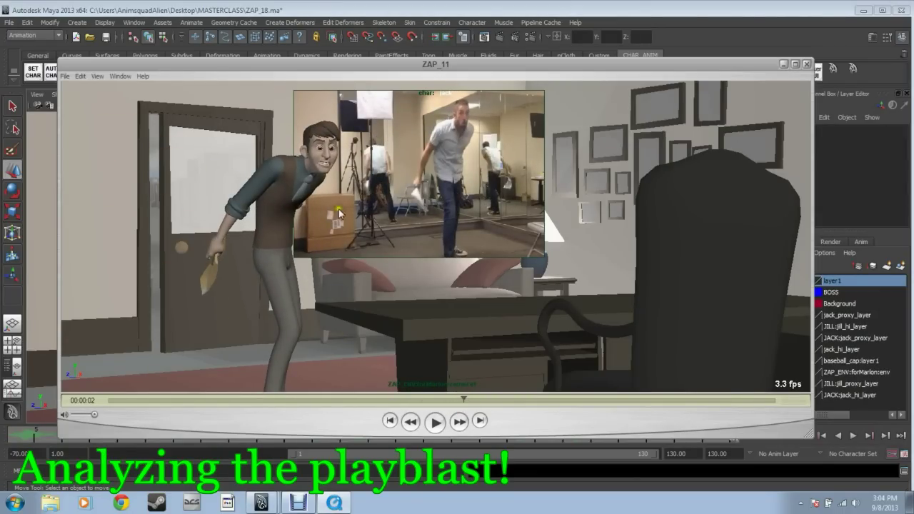
left_click(434, 401)
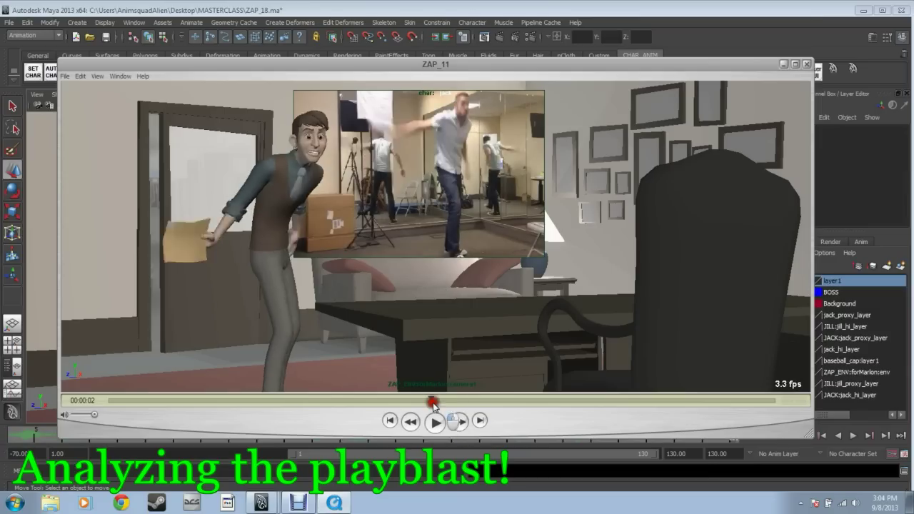
left_click_drag(432, 404, 621, 395)
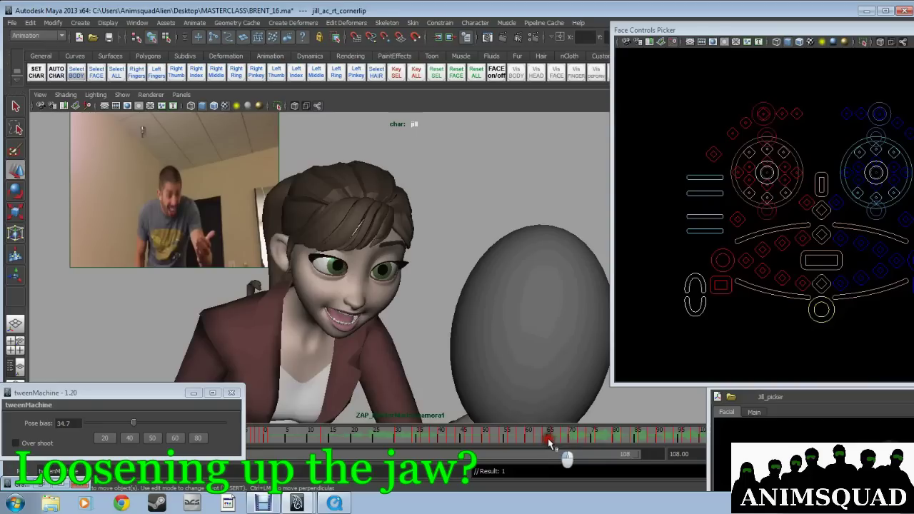
- Review Jill's jaw and mouth poses in the BRENT_16 scene, stepping back through the keys from frame 76 to 66
left_click_drag(549, 439, 546, 442)
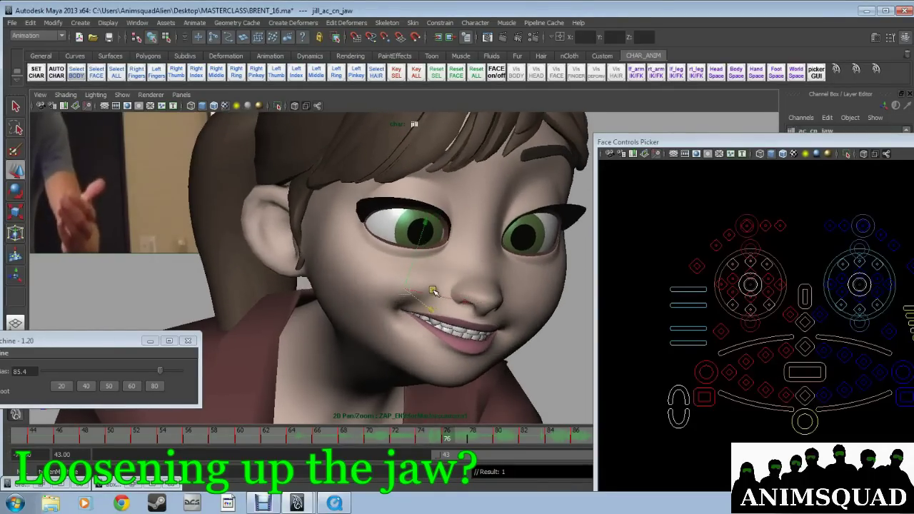
key("comma")
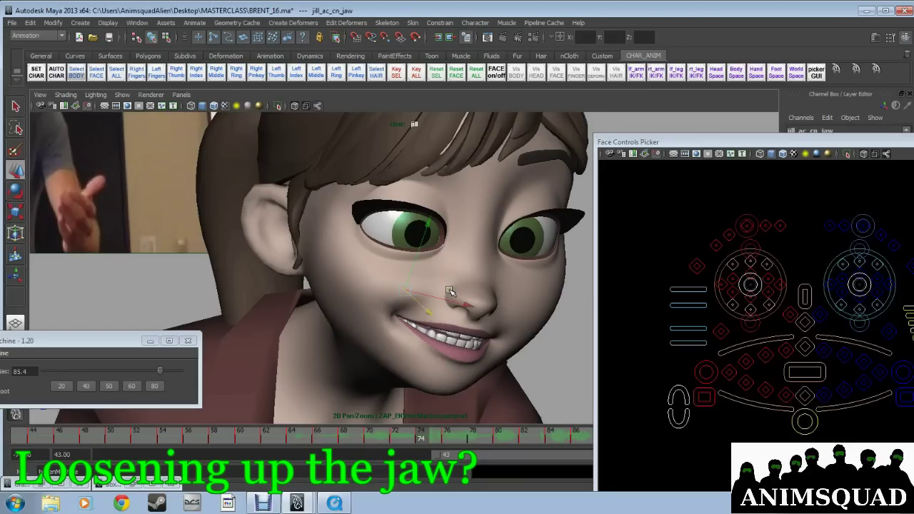
key("comma")
key("comma")
key("comma")
key("comma")
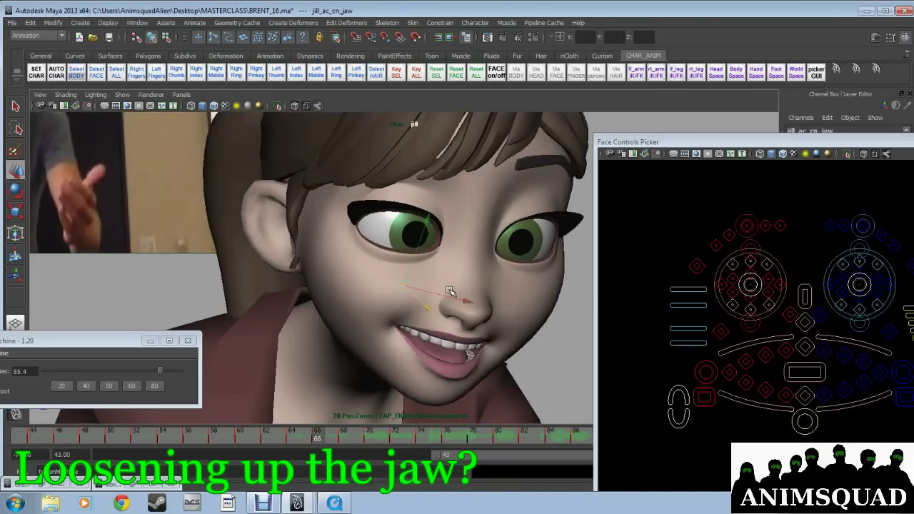
- Step through Jill's jaw and mouth keys from frame 66 to 76 and return to frame 74
key("period")
key("period")
key("period")
key("period")
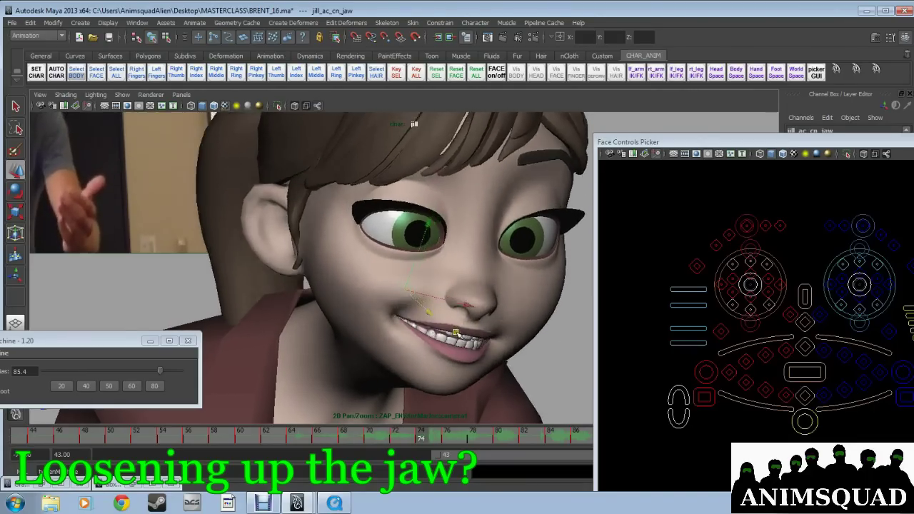
key("comma")
key("period")
key("period")
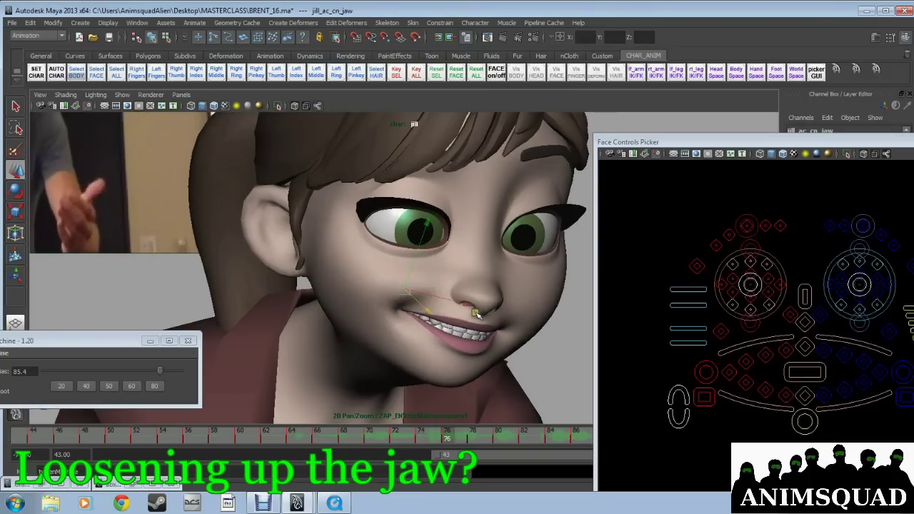
key("comma")
- At frame 74, nudge the centre lower lip, the right second lower lip and the left third lower lip controls to shape the smile
left_click(804, 399)
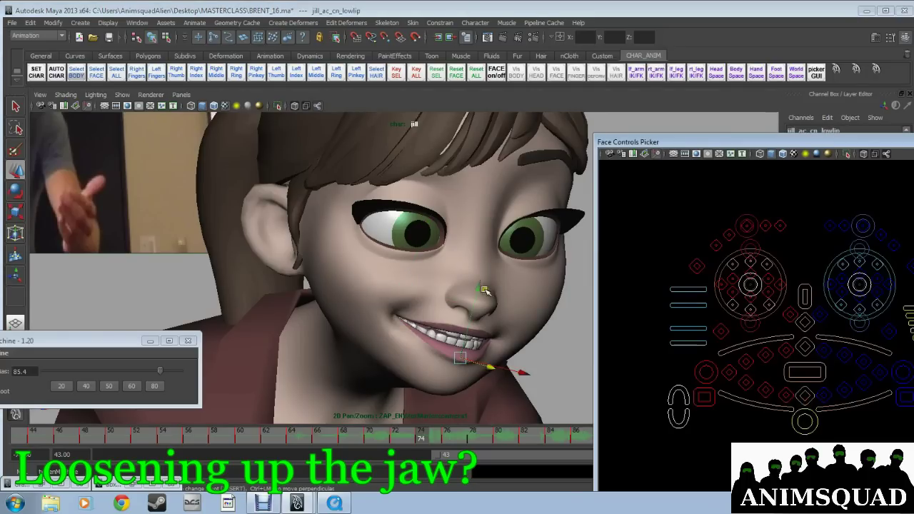
left_click_drag(477, 287, 475, 288)
middle_click_drag(475, 287, 477, 289)
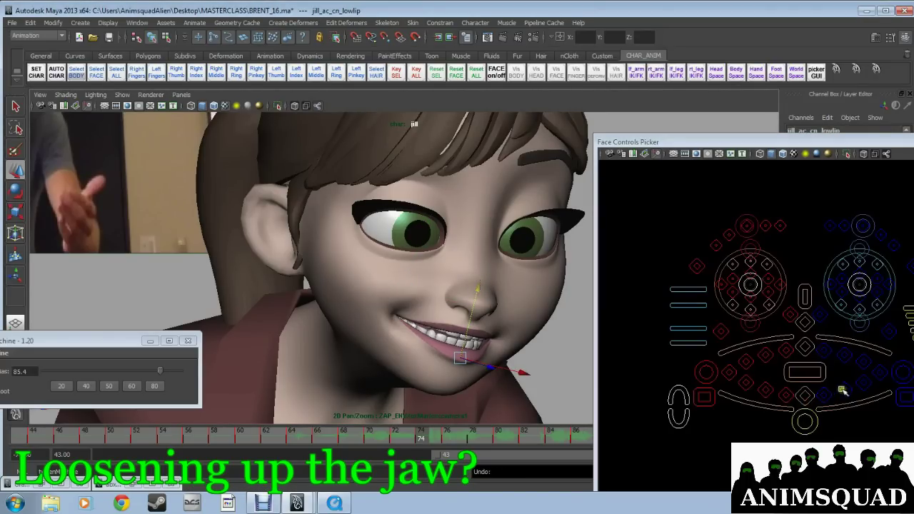
left_click(762, 391)
middle_click_drag(440, 269, 440, 269)
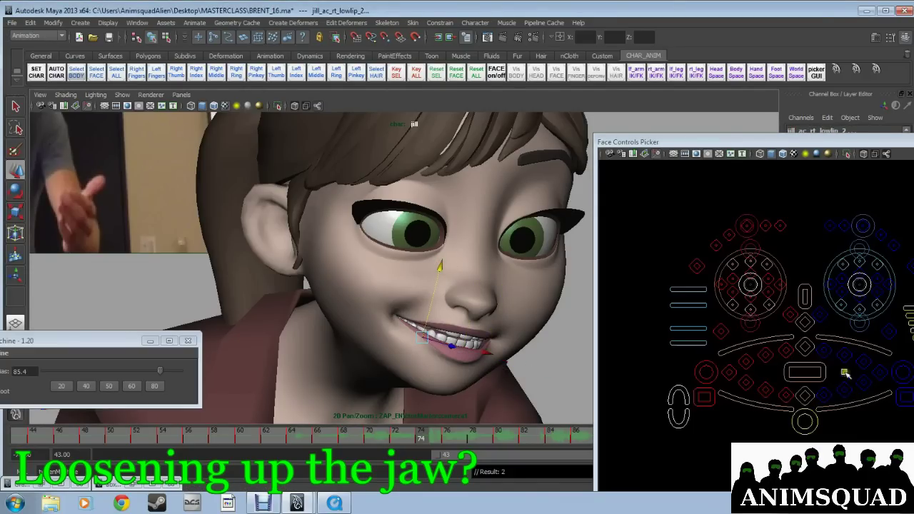
left_click(864, 383)
left_click_drag(543, 358, 545, 358)
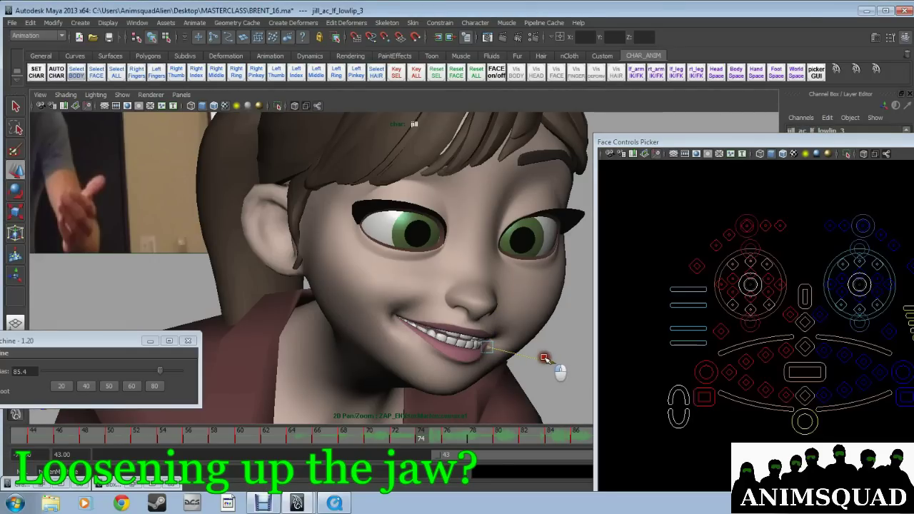
middle_click_drag(546, 358, 544, 359)
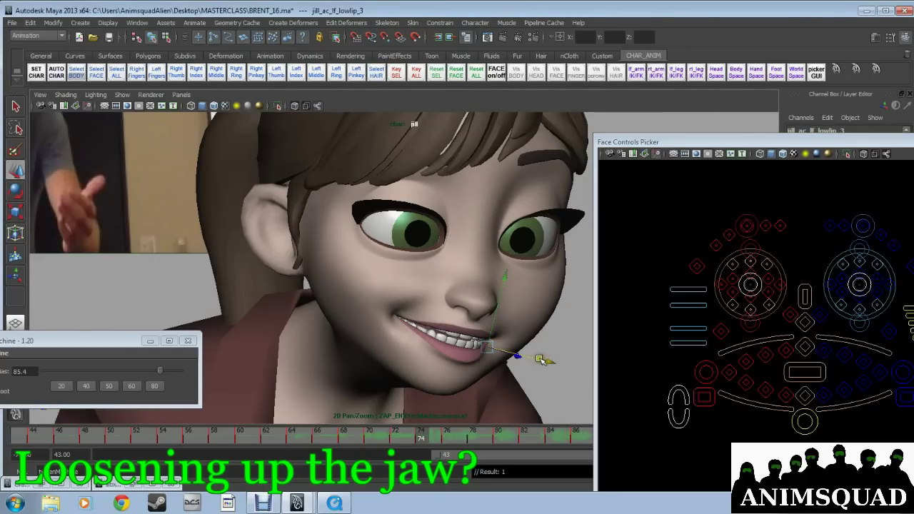
- Step through the neighbouring keys up to frame 80 and back to check the mouth transition
key("comma")
key("period")
key("period")
key("period")
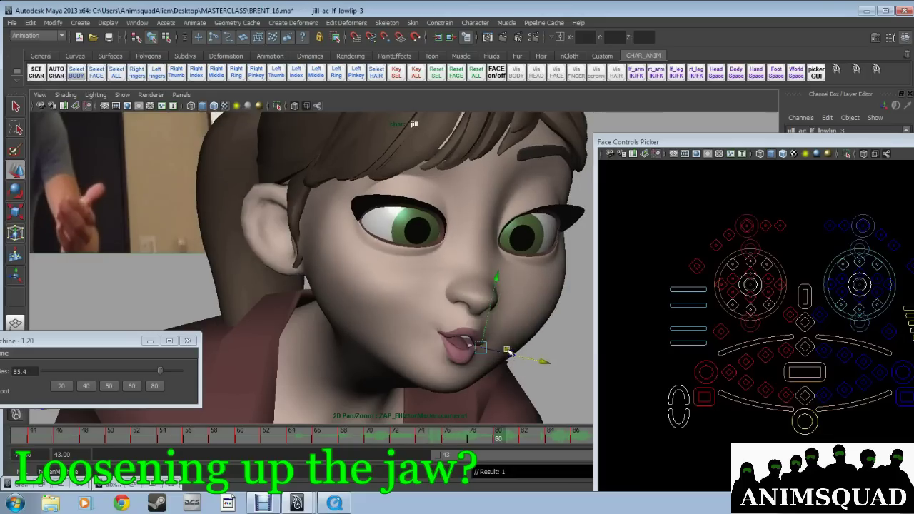
key("comma")
key("comma")
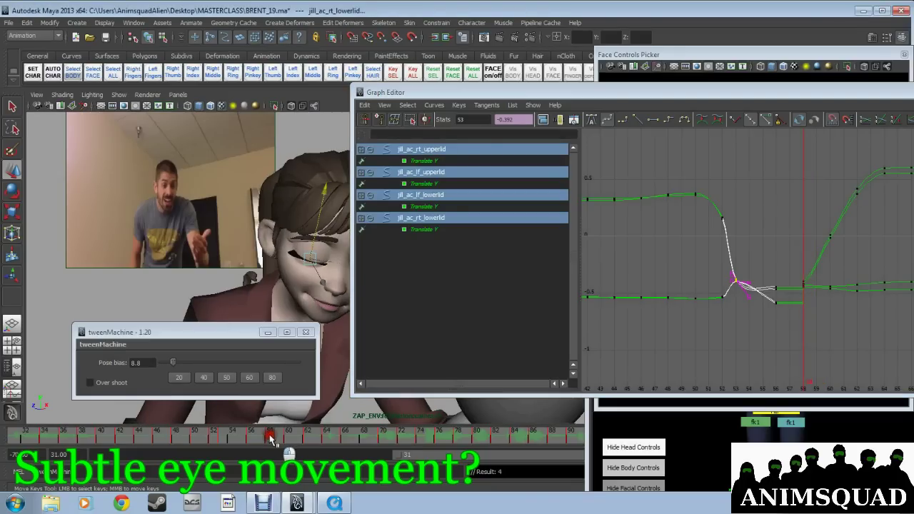
- Scrub the blink around frame 58 in BRENT_19 and undo the last timing change on the eyelid keys
mouse_move(271, 438)
left_mouse_down()
mouse_move(288, 441)
mouse_move(279, 439)
left_mouse_up()
key("ctrl+z")
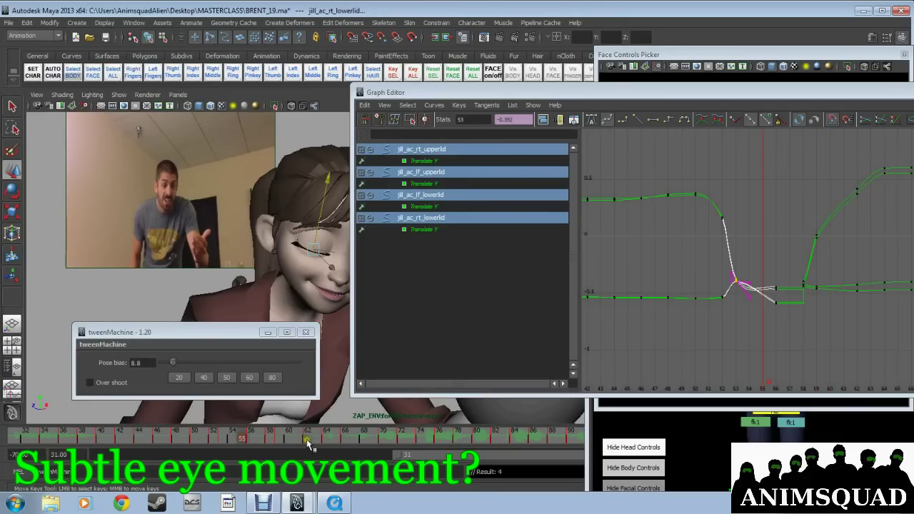
key("ctrl+z")
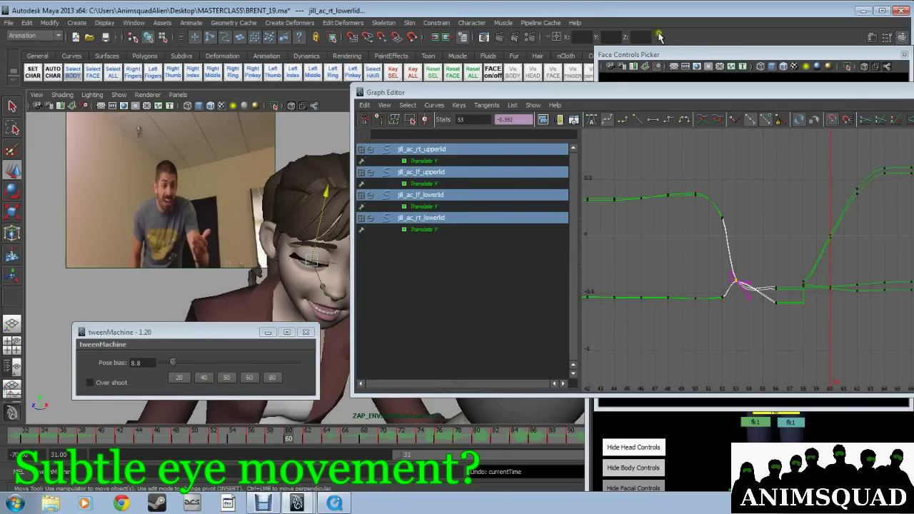
left_click(687, 57)
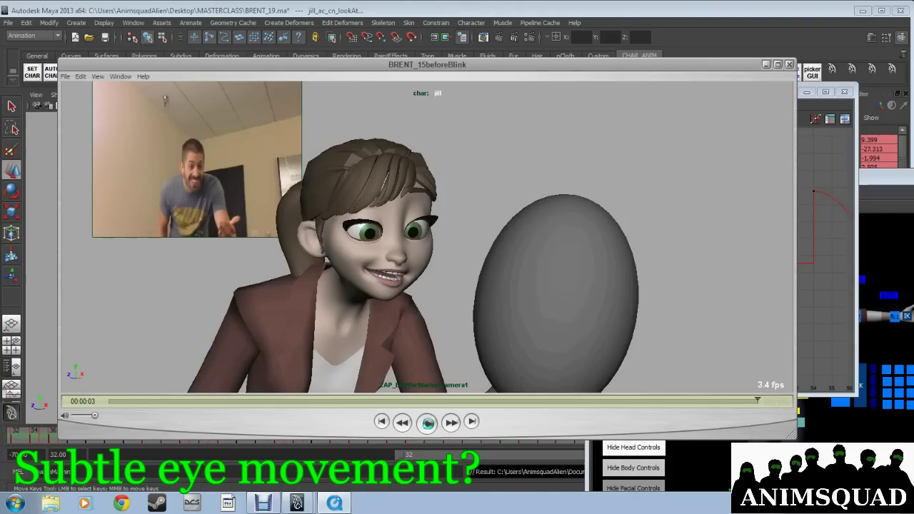
- Rewind the BRENT_15beforeBlink playblast to its start and play it to review the eye movement
left_click_drag(133, 400, 96, 401)
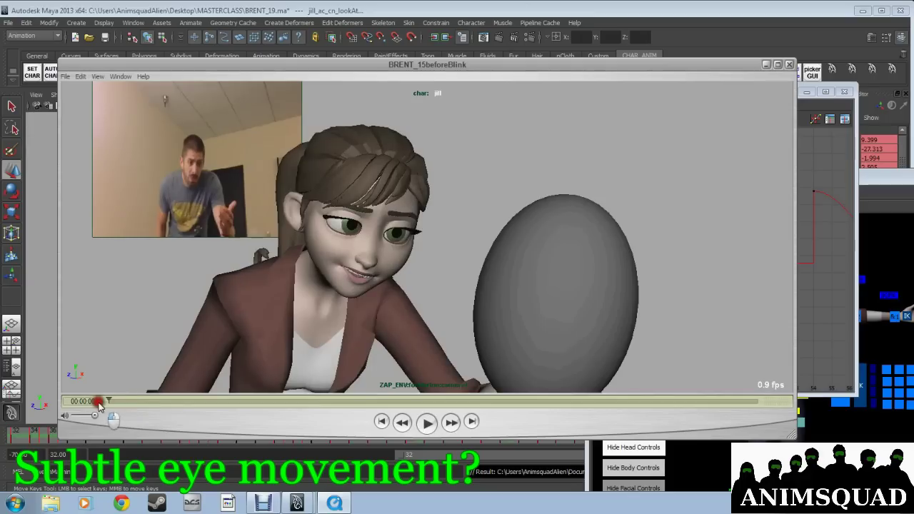
left_click(427, 424)
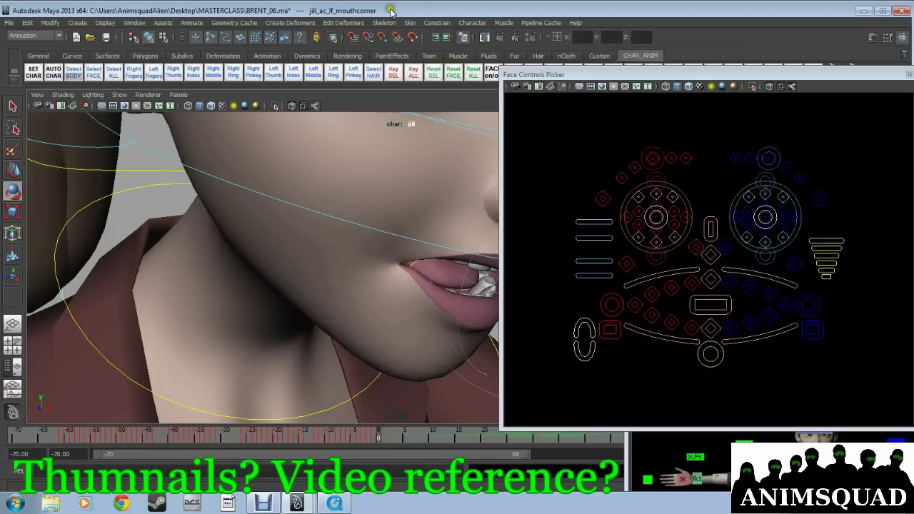
- In BRENT_06, move the face controls picker clear of the mouth and raise the right second upper lip control slightly
left_click_drag(539, 73, 675, 154)
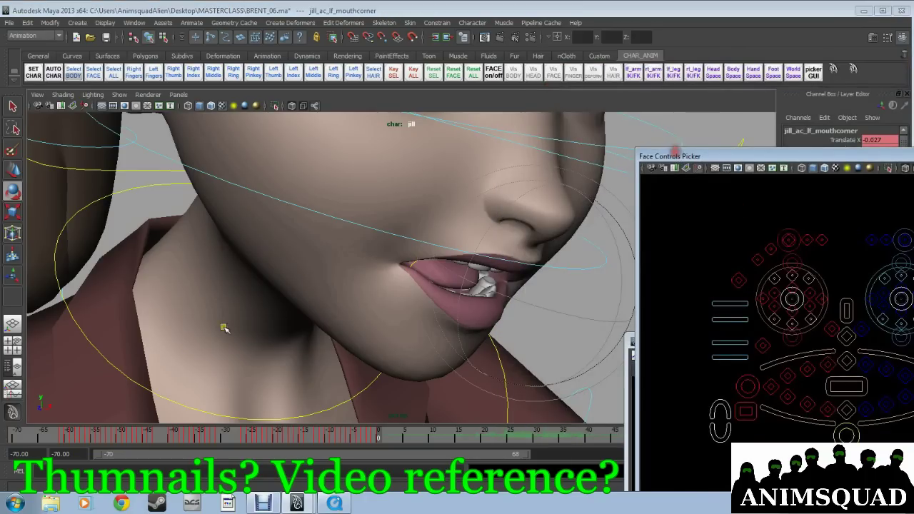
left_click_drag(814, 156, 773, 106)
left_click(765, 320)
key("w")
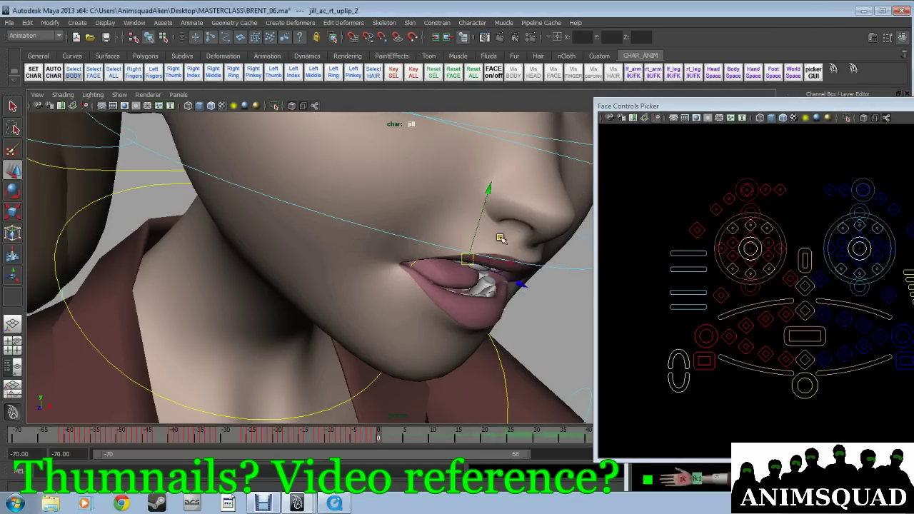
left_click_drag(492, 189, 494, 188)
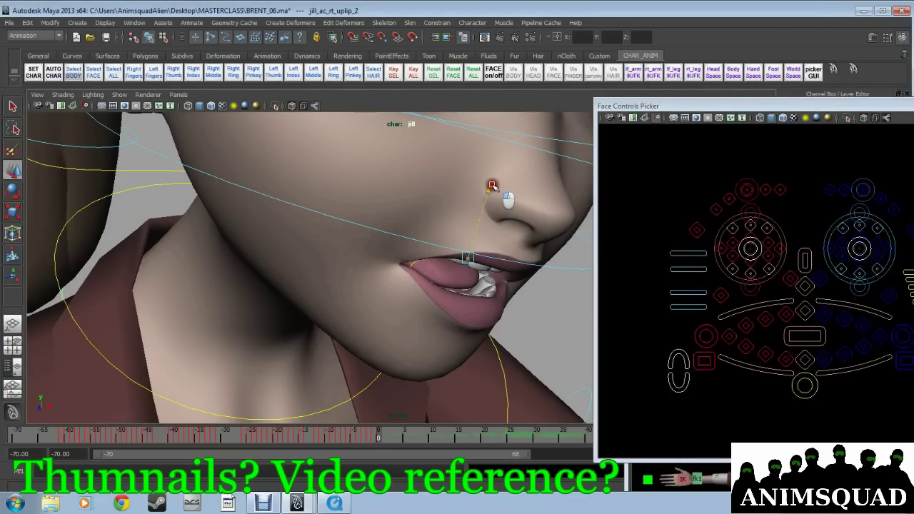
- Raise the right first upper lip control slightly and inspect the lip shape against the teeth up close
left_click(785, 316)
left_click_drag(525, 194, 525, 188)
left_click_drag(471, 254, 454, 238, "alt")
key("f")
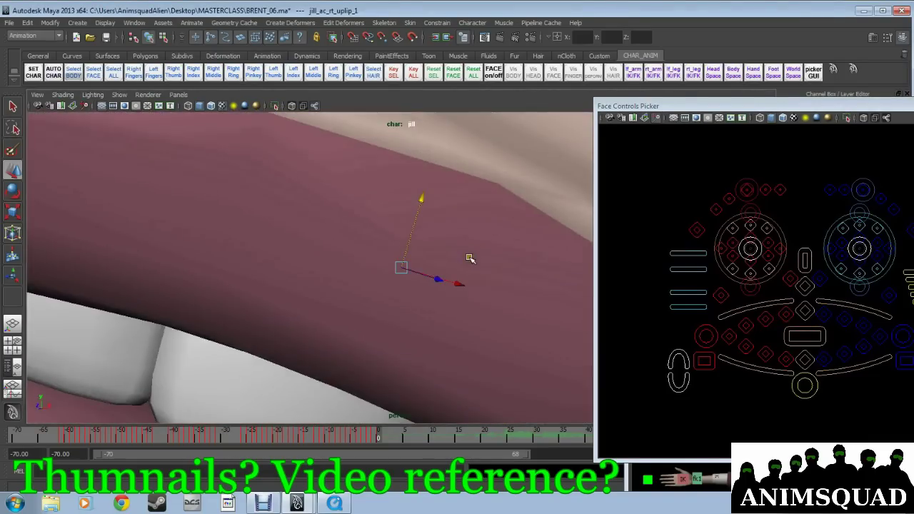
right_click_drag(469, 259, 346, 230, "alt")
key("bracketright")
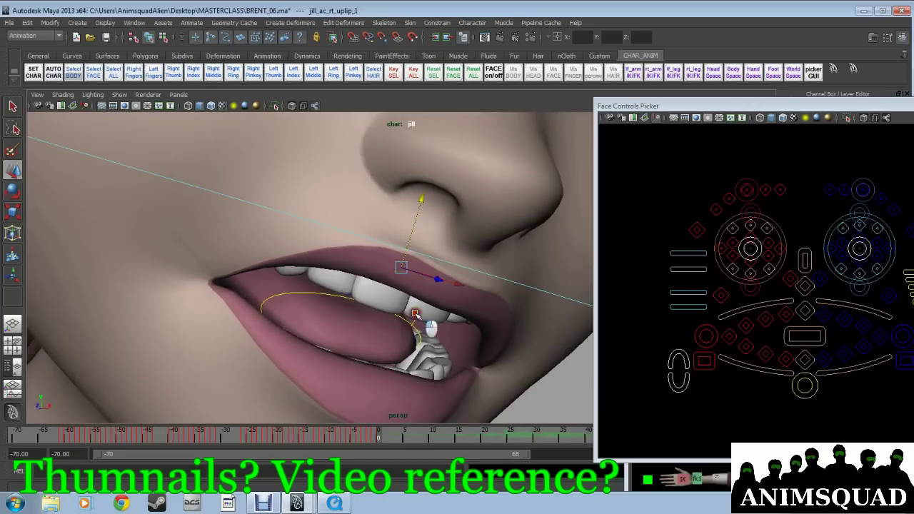
key("bracketright")
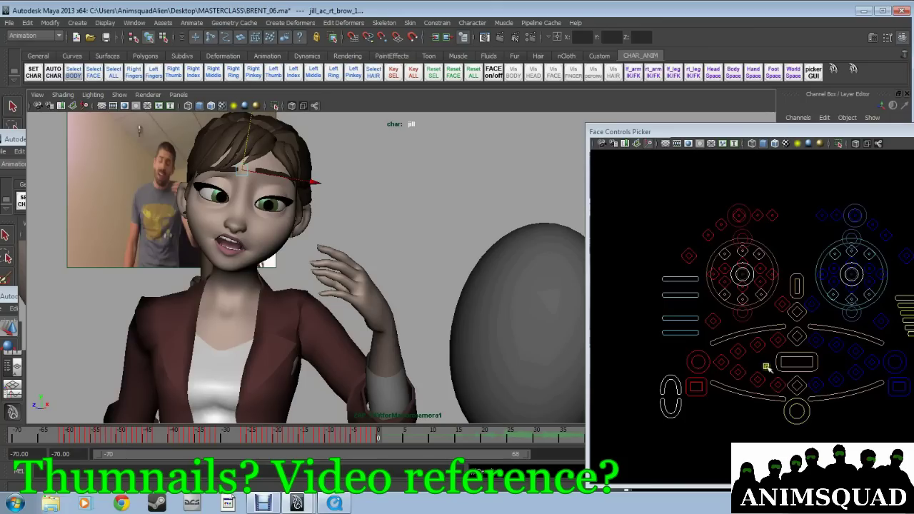
- Through the shot camera, nudge the right mouth corner up slightly and adjust the centre upper lip control
left_click(697, 369)
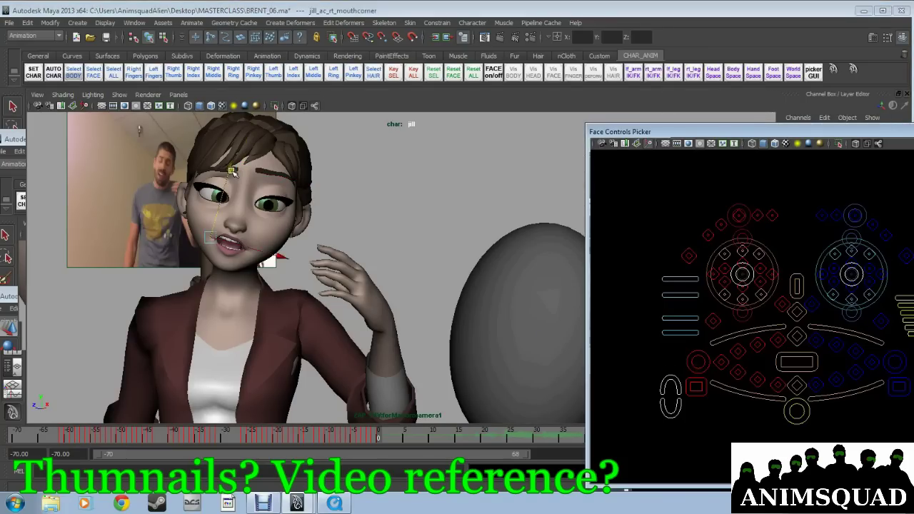
left_click_drag(231, 170, 230, 167)
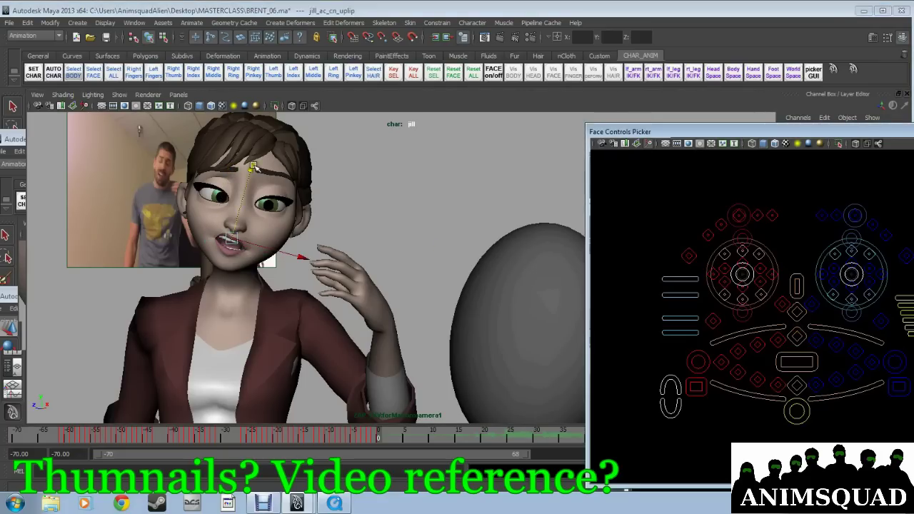
left_click(249, 167)
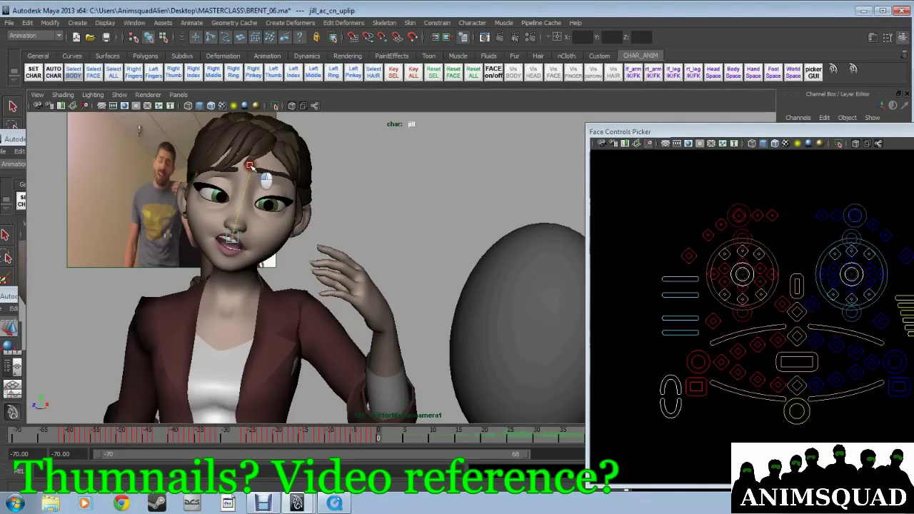
key("w")
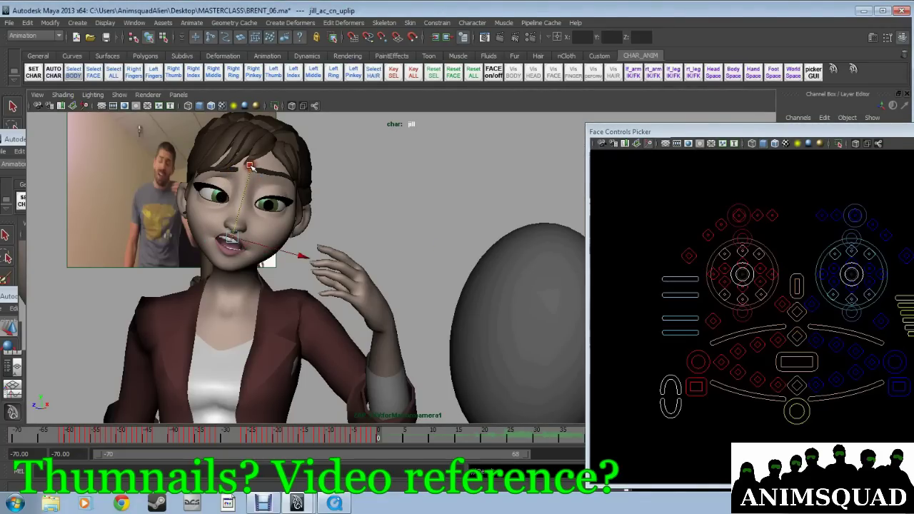
- Lower the centre upper lip control slightly in a magnified camera view and pick the overall upper lip control
left_click(86, 106)
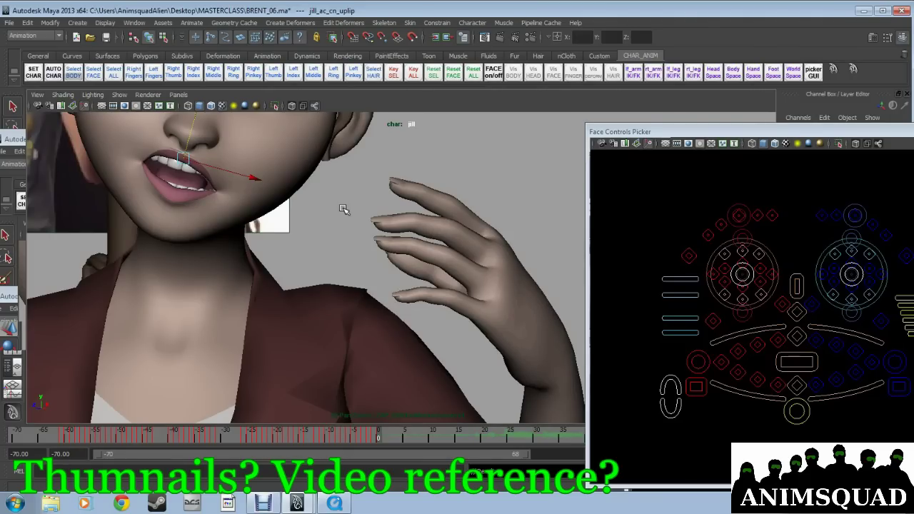
left_click(194, 126)
left_click_drag(193, 126, 193, 129)
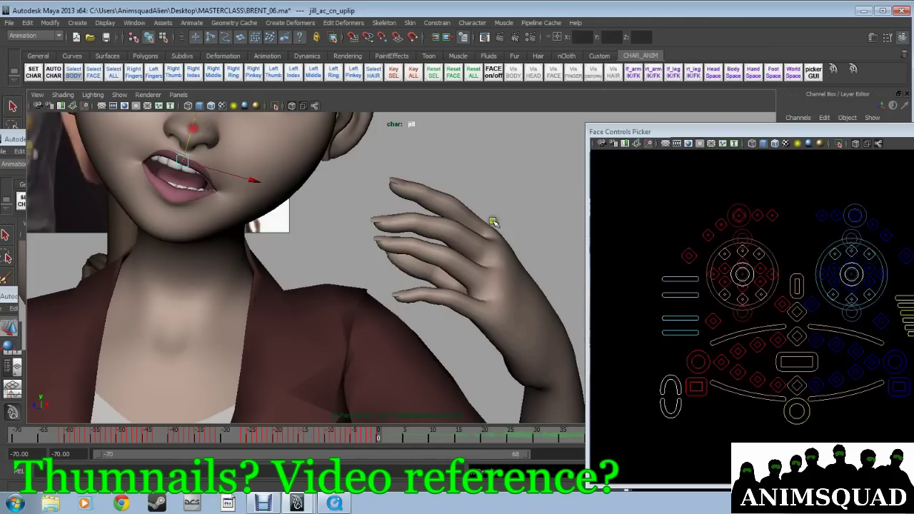
left_click(770, 328)
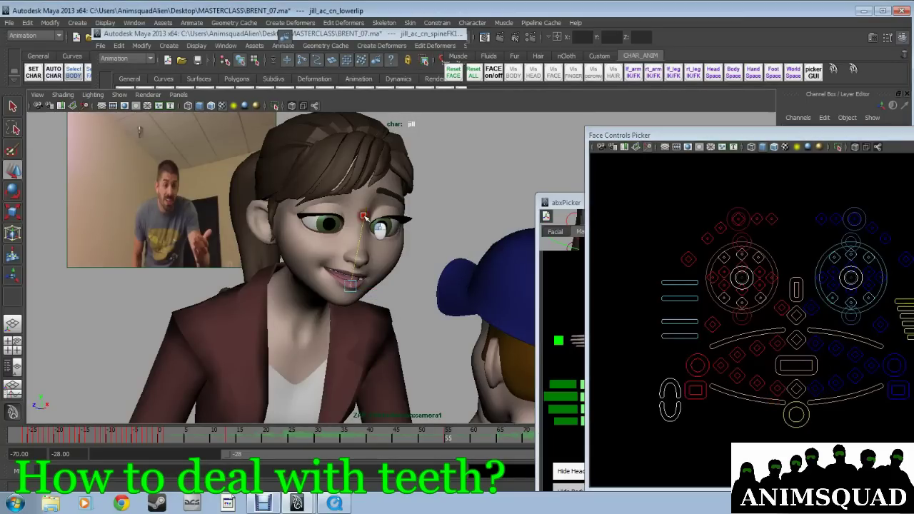
- At frame 55 of BRENT_07, raise the overall lower lip slightly and adjust the overall upper lip to control how much teeth show
left_click_drag(364, 216, 364, 214)
left_click(761, 330)
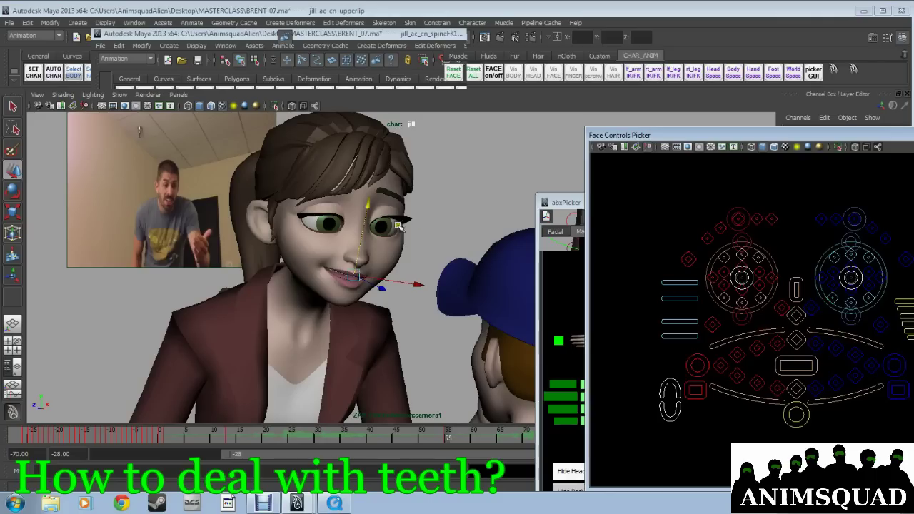
left_click_drag(366, 205, 368, 201)
middle_click_drag(368, 203, 369, 203)
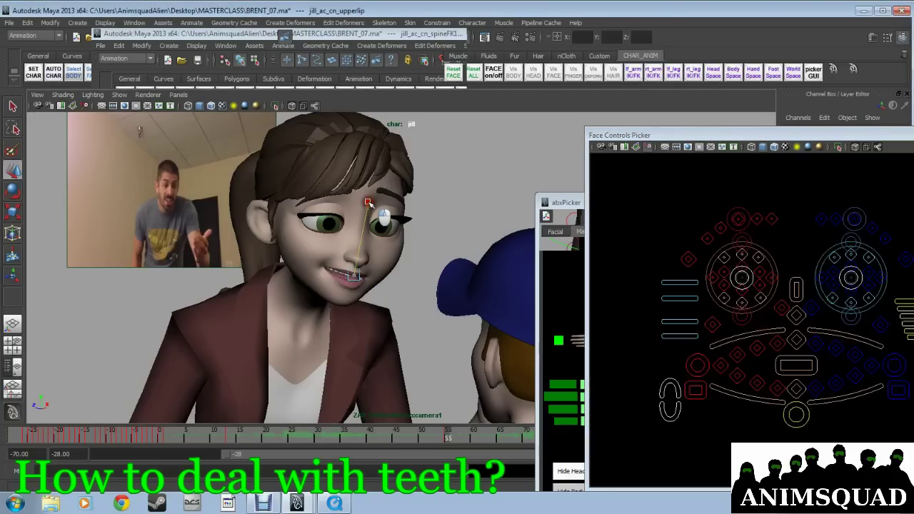
middle_click_drag(369, 203, 369, 206)
key("e")
key("w")
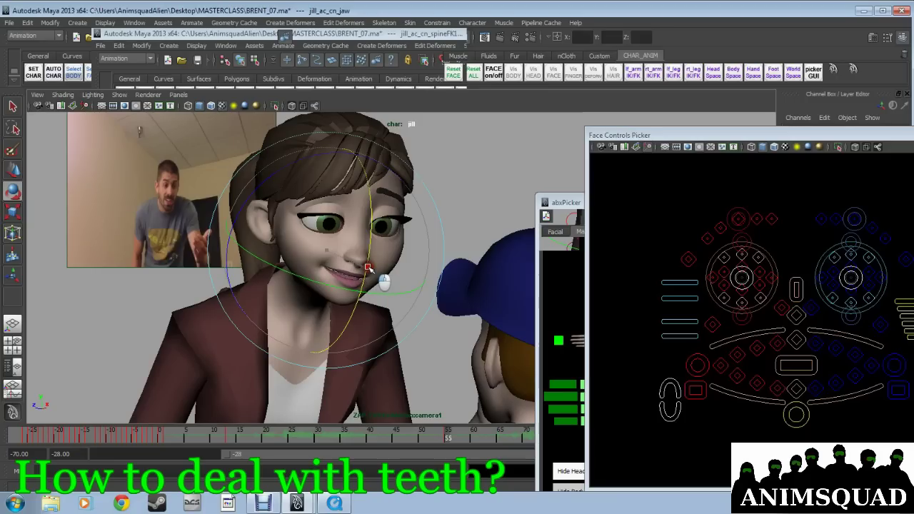
- Adjust the height of the left and right third lower lip controls to refine the smile around the teeth
left_click(855, 380)
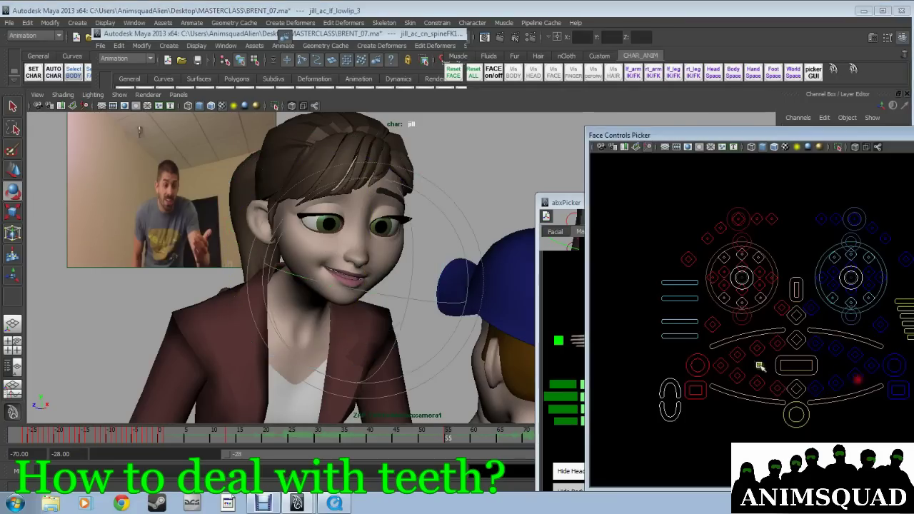
key("w")
left_click_drag(382, 210, 381, 209)
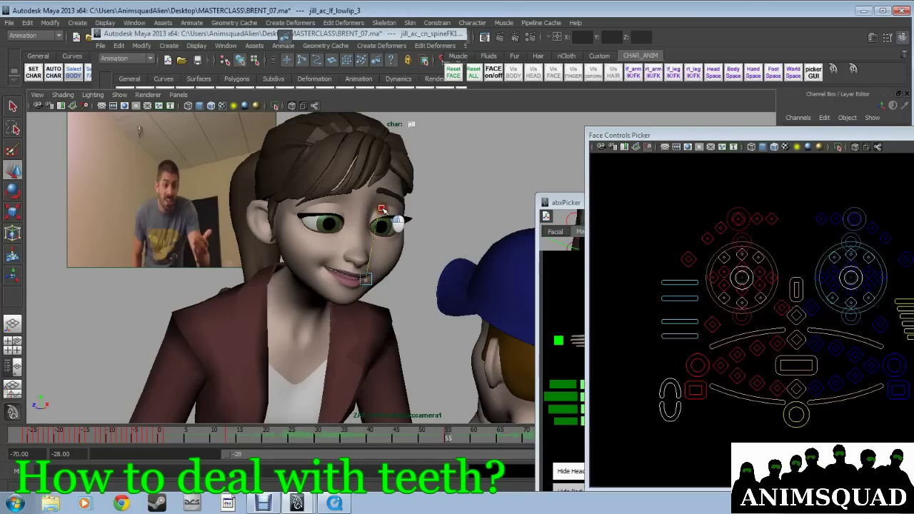
left_click(383, 209)
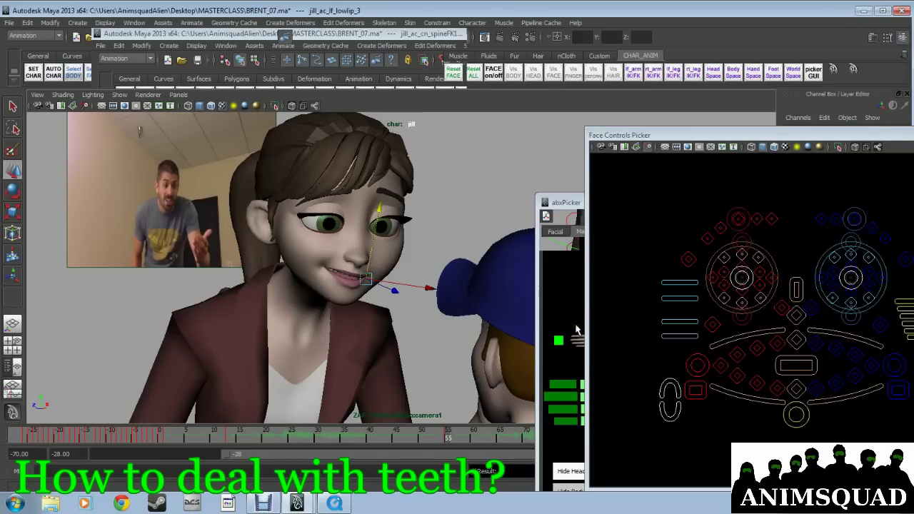
left_click(743, 378)
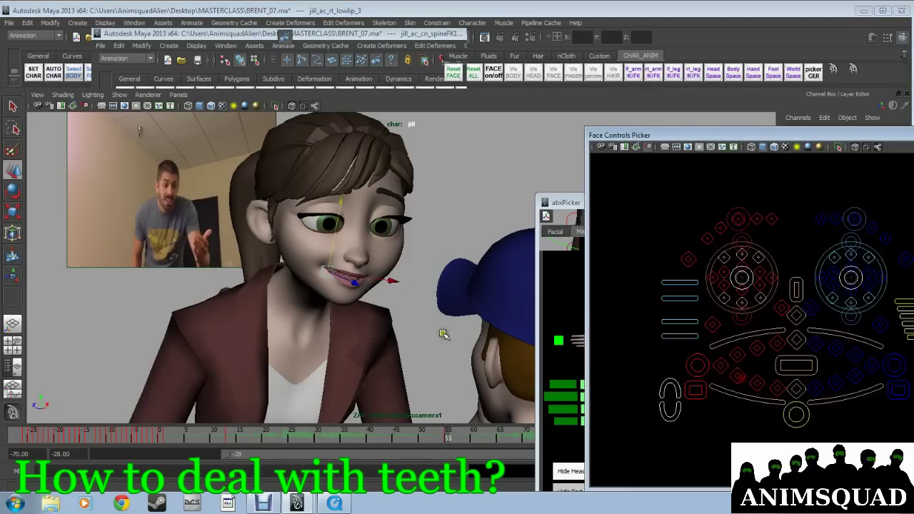
left_click_drag(341, 200, 342, 200)
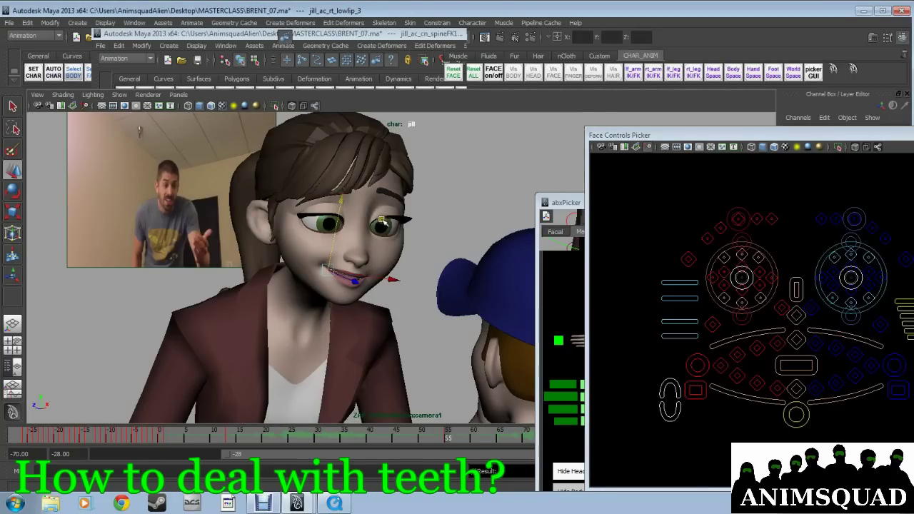